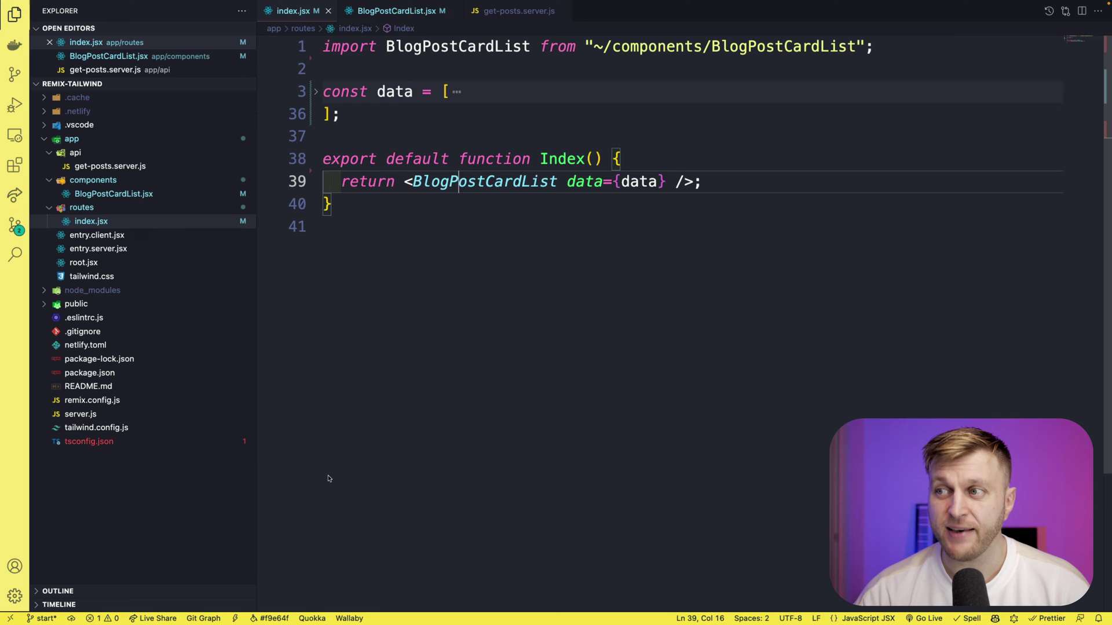
Inspect the BlogPostCardList definition, expanding BlogPostCard and BlogPostCardList and selecting its data prop
{"action": "left_click", "coordinate": [519, 279]}
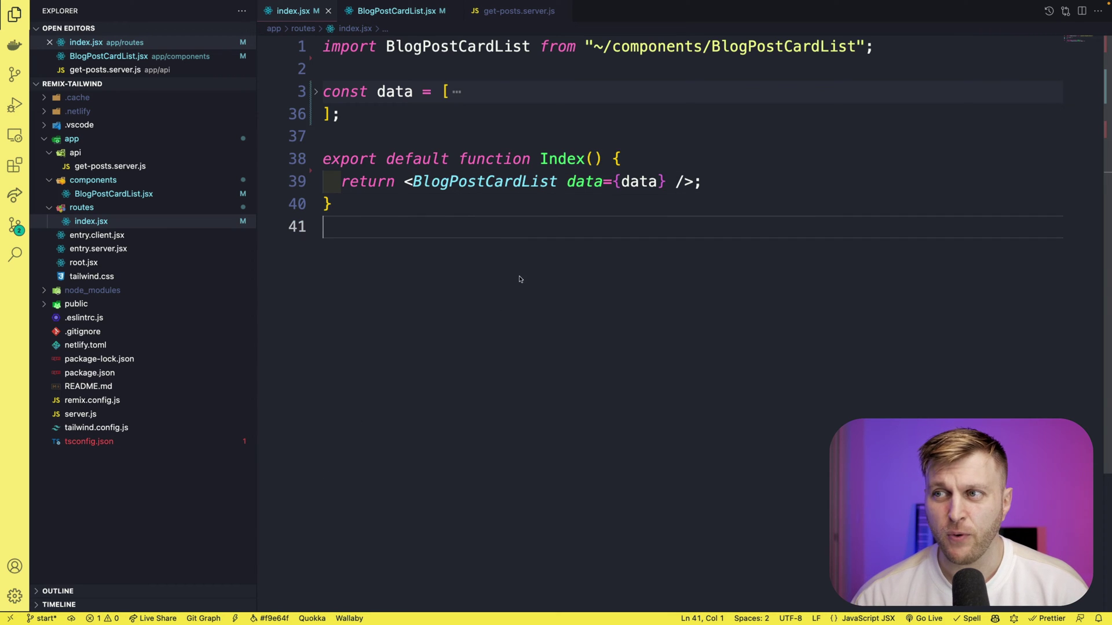
{"action": "left_click_drag", "start_coordinate": [412, 183], "coordinate": [561, 184]}
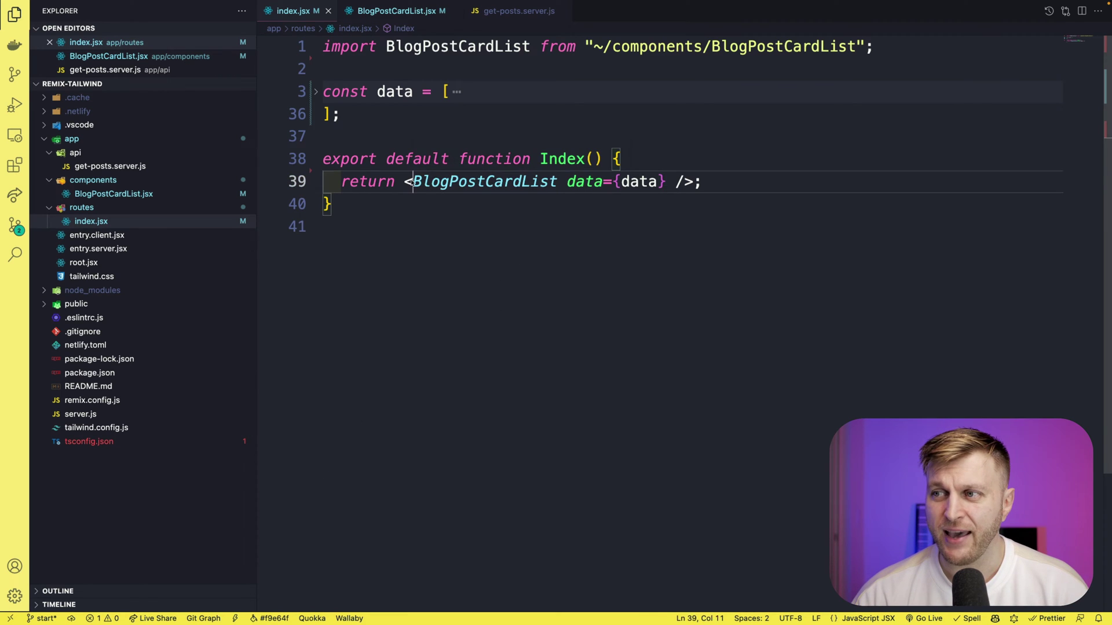
{"action": "left_click", "coordinate": [561, 186], "text": "super"}
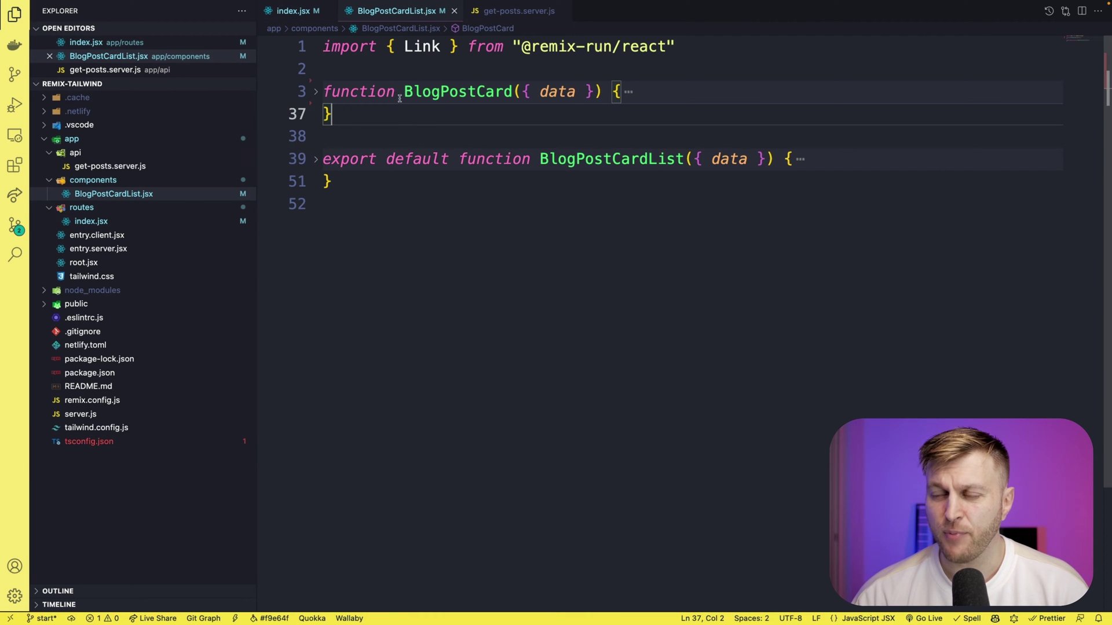
{"action": "left_click", "coordinate": [316, 92]}
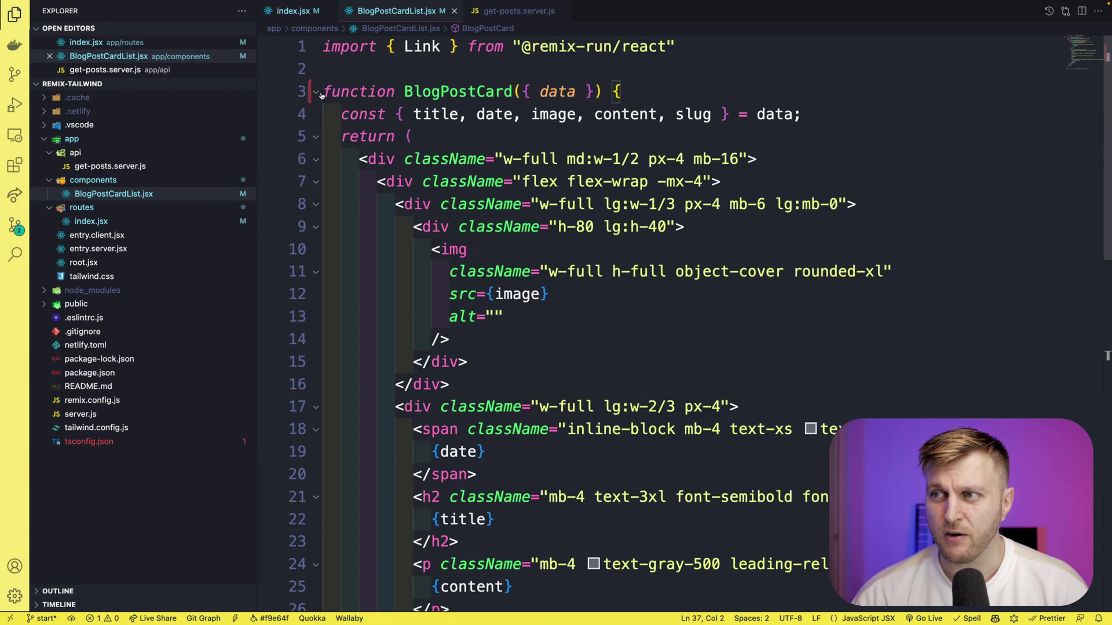
{"action": "scroll", "coordinate": [539, 259], "scroll_direction": "down", "scroll_amount": 5}
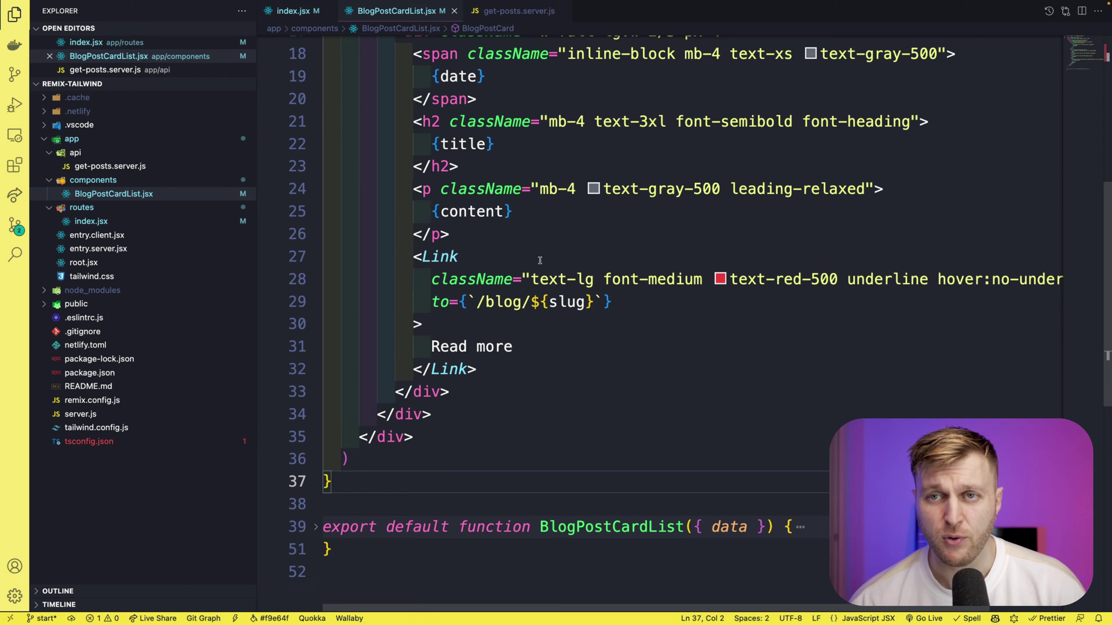
{"action": "scroll", "coordinate": [535, 338], "scroll_direction": "down", "scroll_amount": 3}
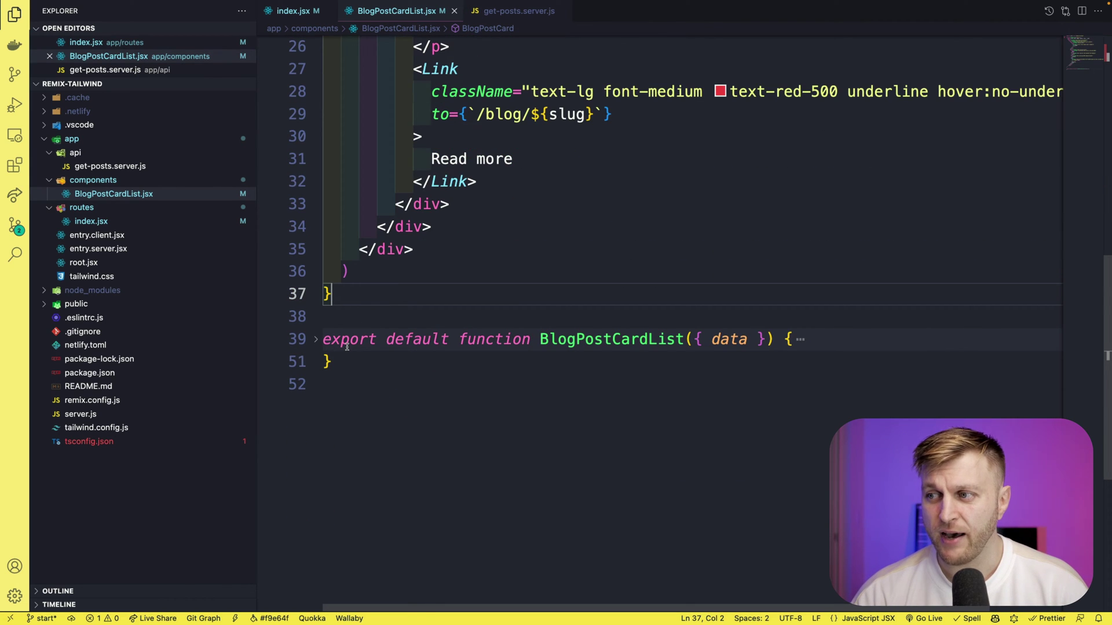
{"action": "left_click", "coordinate": [317, 340]}
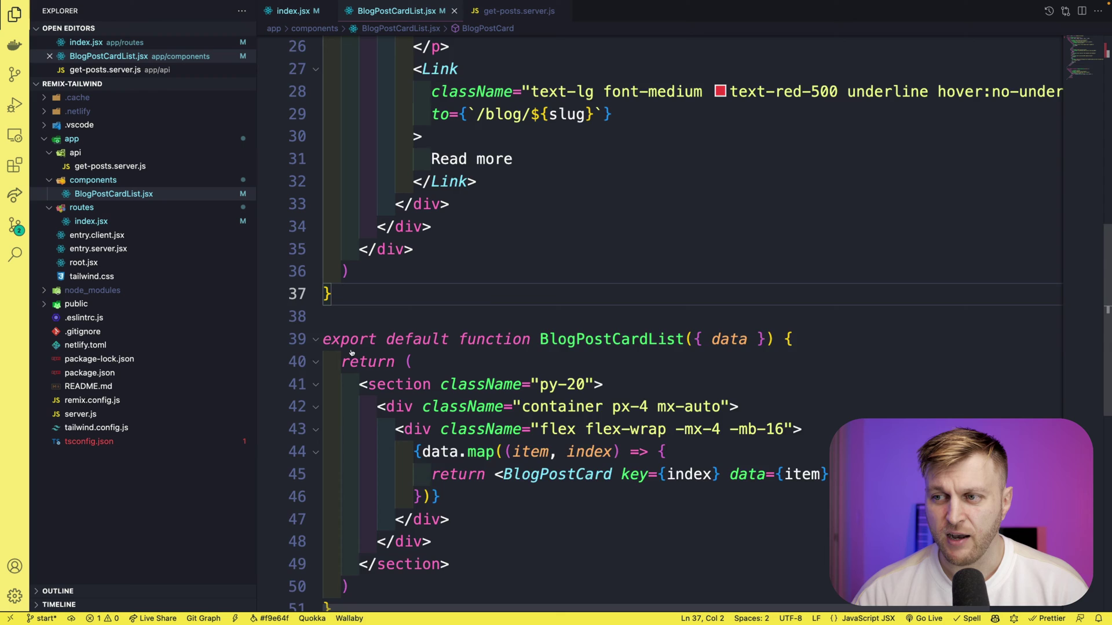
{"action": "scroll", "coordinate": [356, 351], "scroll_direction": "down", "scroll_amount": 3}
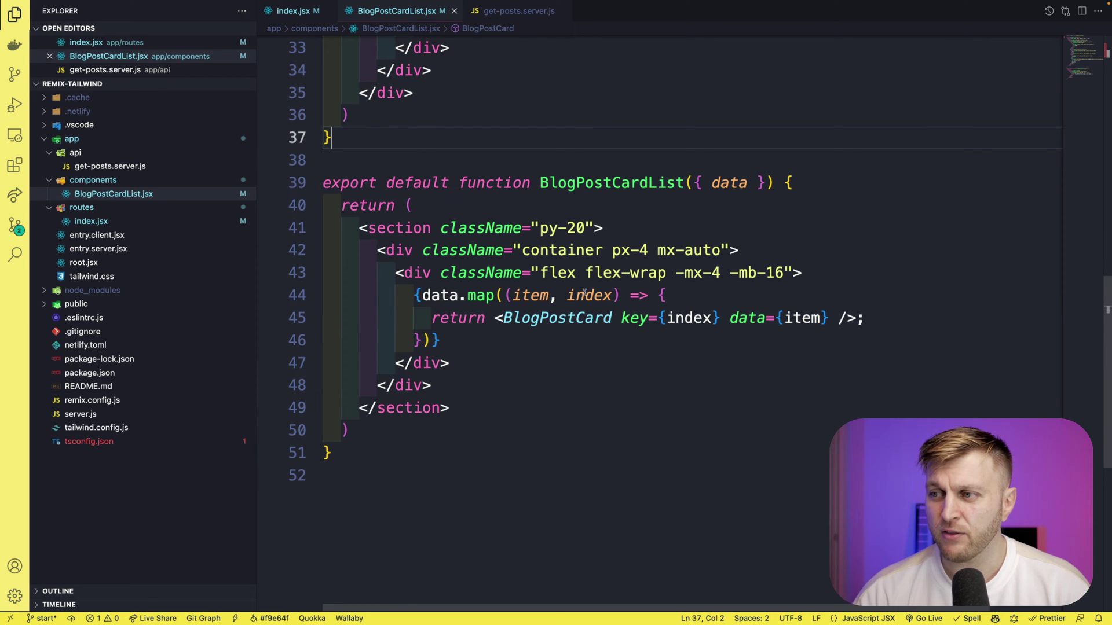
{"action": "left_click_drag", "start_coordinate": [413, 318], "coordinate": [889, 312]}
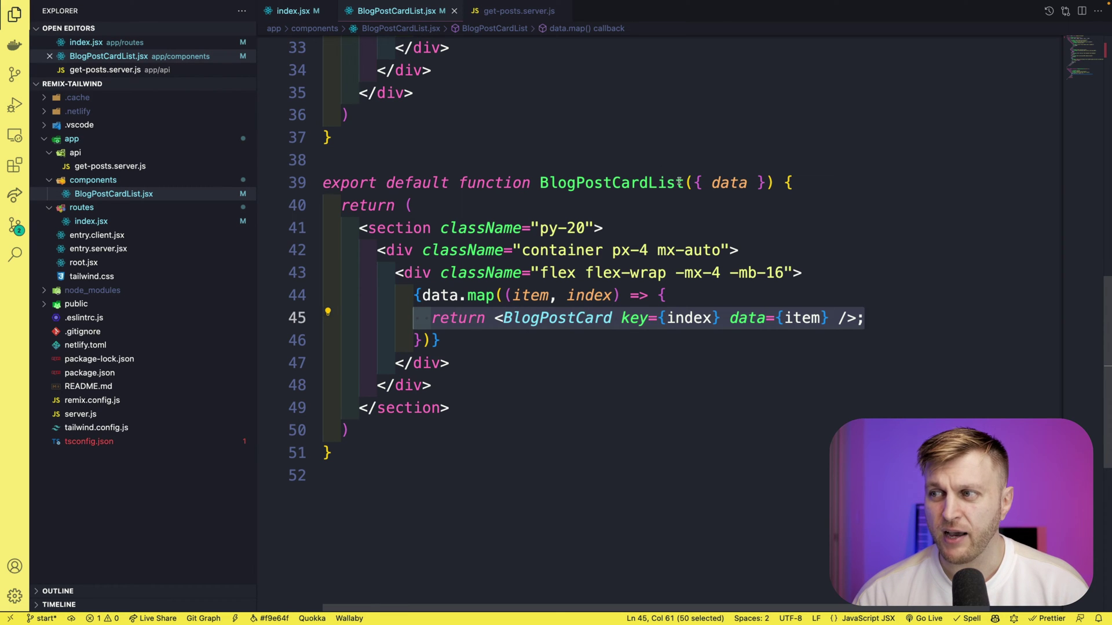
{"action": "double_click", "coordinate": [729, 183]}
{"action": "scroll", "coordinate": [754, 247], "scroll_direction": "up", "scroll_amount": 5}
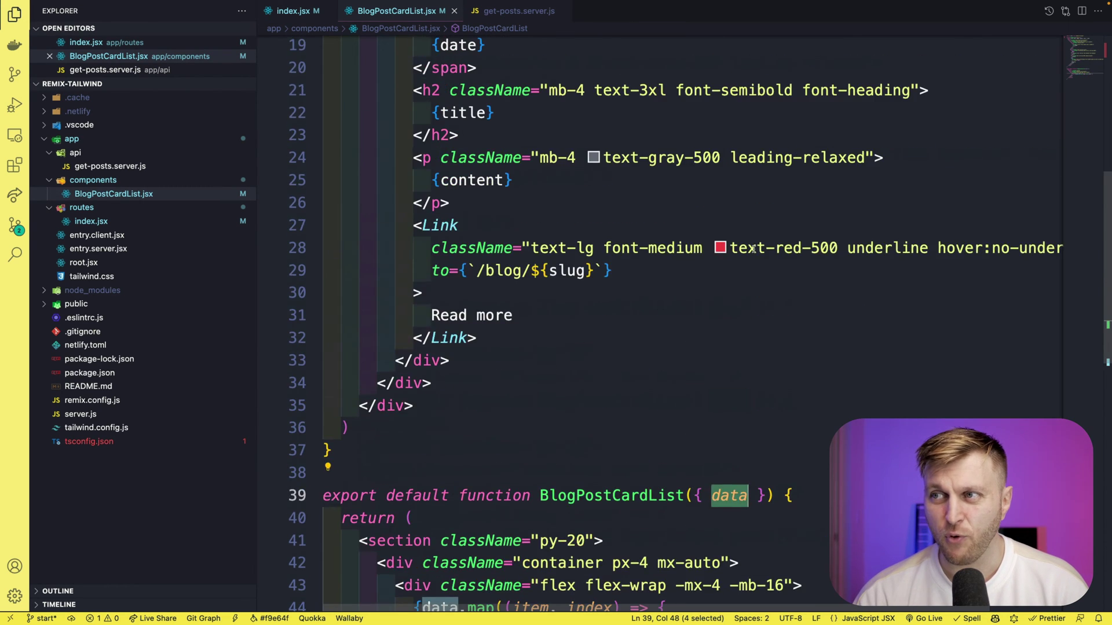
{"action": "scroll", "coordinate": [753, 251], "scroll_direction": "up", "scroll_amount": 6}
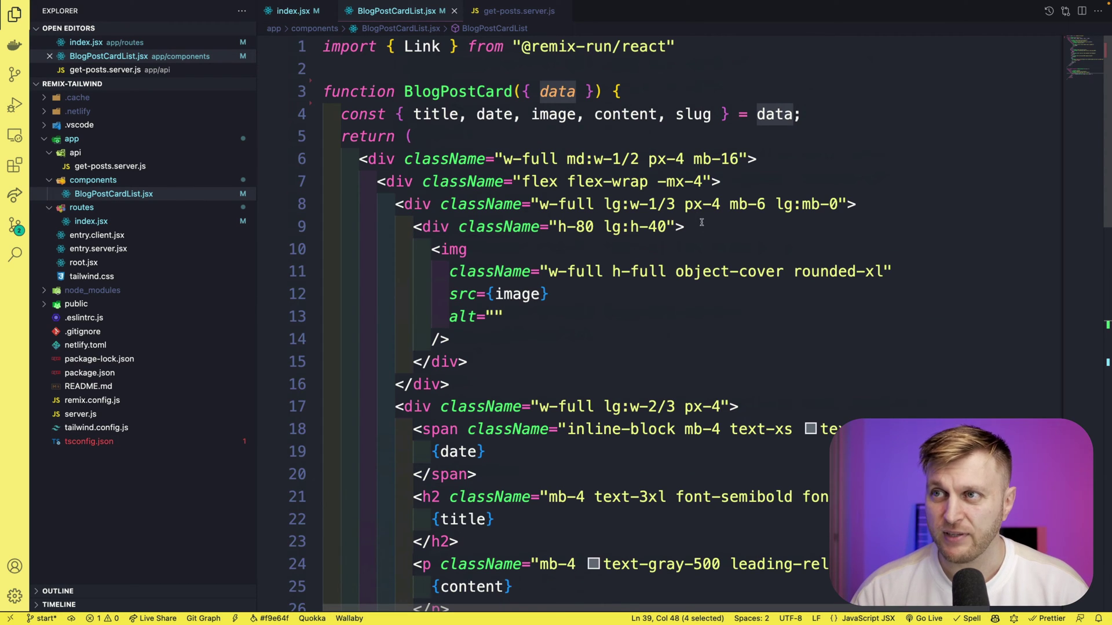
Back in the index route, expand and collapse the hard-coded data array
{"action": "left_click", "coordinate": [293, 11]}
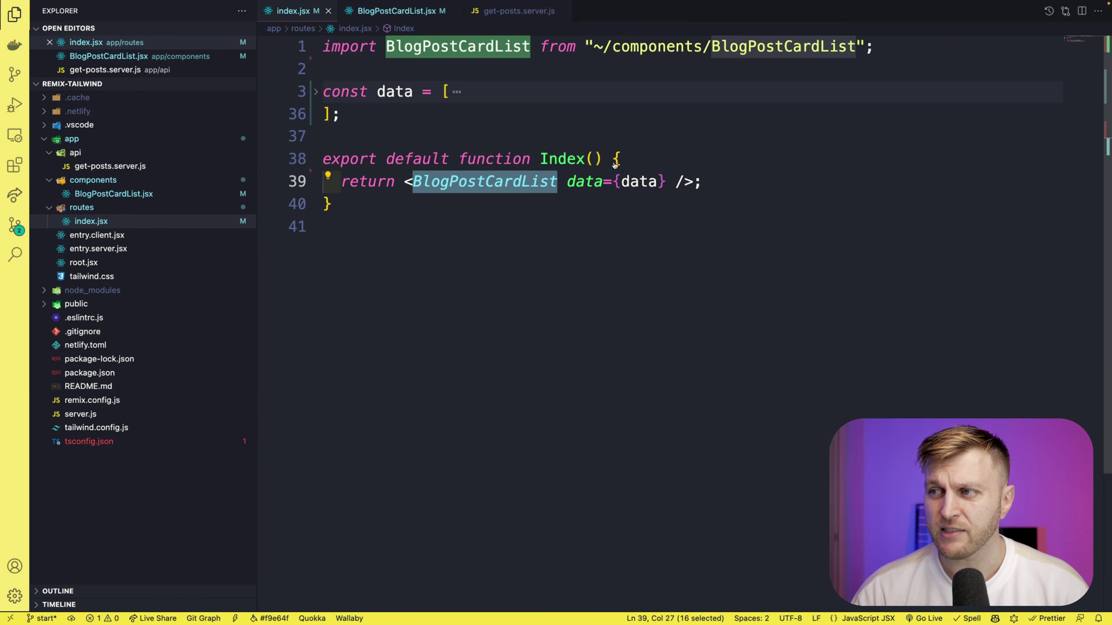
{"action": "left_click", "coordinate": [316, 90]}
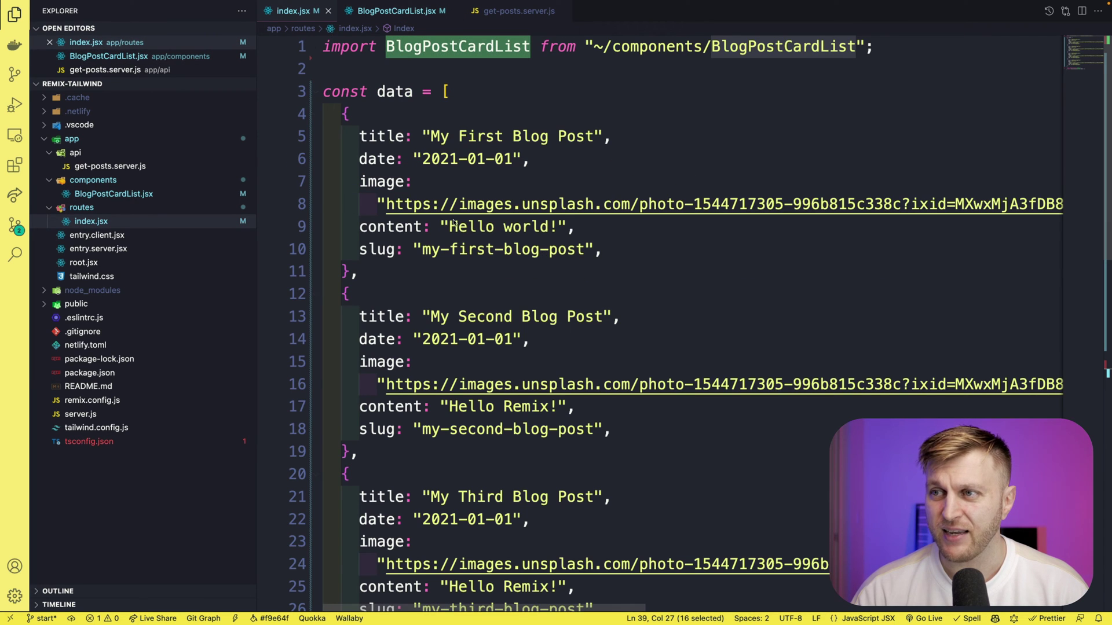
{"action": "left_click", "coordinate": [315, 92]}
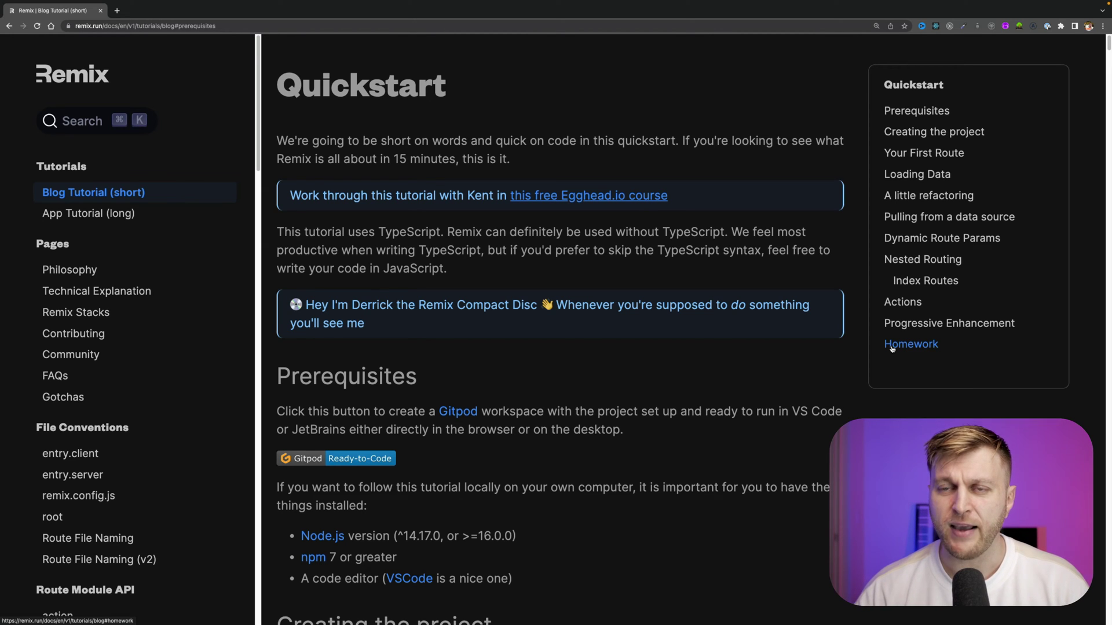
{"action": "scroll", "coordinate": [615, 448], "scroll_direction": "down", "scroll_amount": 2}
{"action": "scroll", "coordinate": [616, 448], "scroll_direction": "down", "scroll_amount": 2}
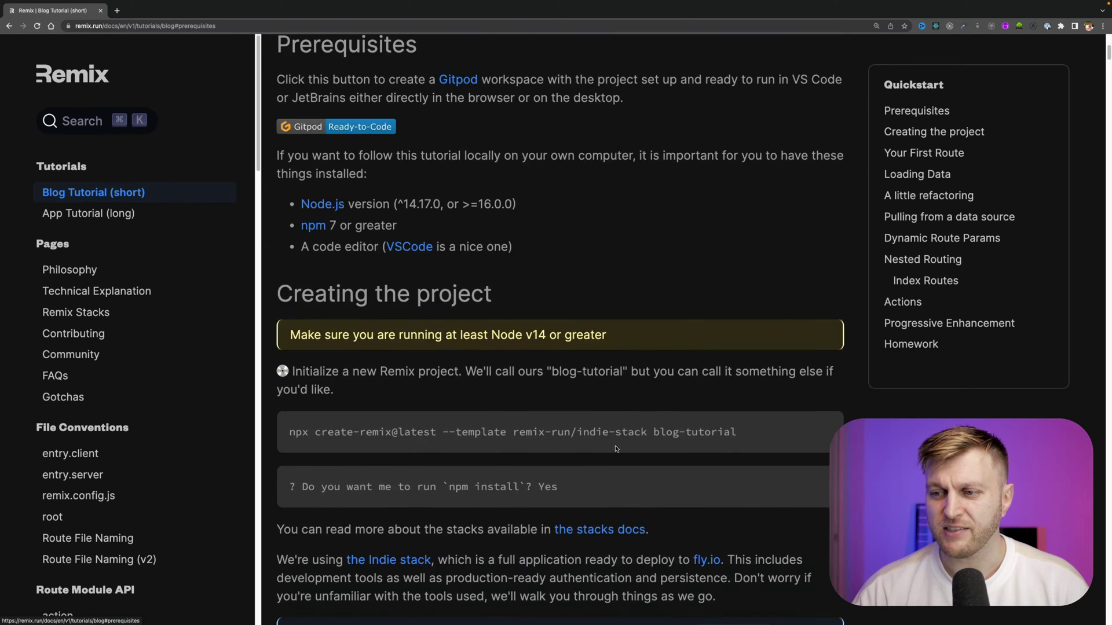
{"action": "scroll", "coordinate": [615, 447], "scroll_direction": "down", "scroll_amount": 4}
{"action": "scroll", "coordinate": [615, 448], "scroll_direction": "down", "scroll_amount": 1}
{"action": "scroll", "coordinate": [616, 447], "scroll_direction": "down", "scroll_amount": 3}
{"action": "scroll", "coordinate": [616, 448], "scroll_direction": "down", "scroll_amount": 4}
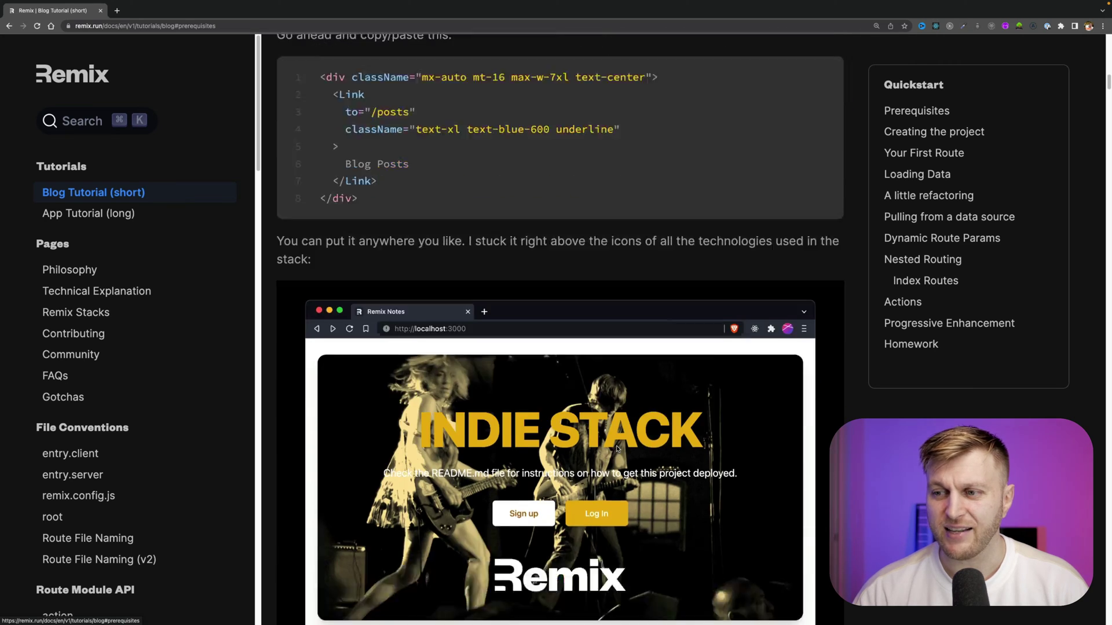
{"action": "scroll", "coordinate": [570, 354], "scroll_direction": "down", "scroll_amount": 3}
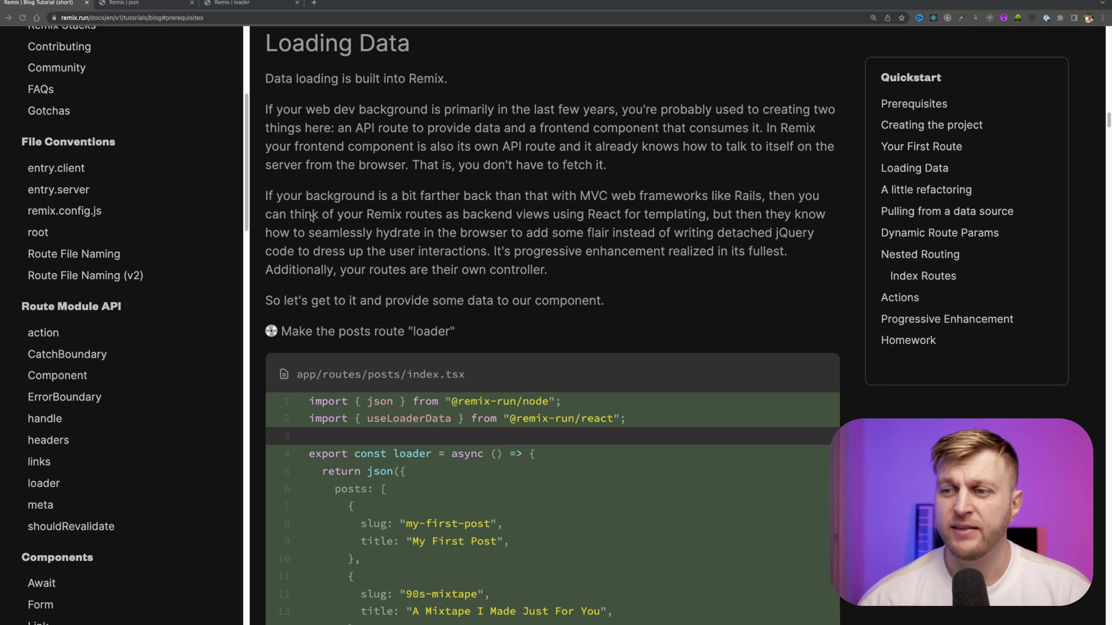
{"action": "scroll", "coordinate": [356, 294], "scroll_direction": "up", "scroll_amount": 1}
{"action": "scroll", "coordinate": [357, 294], "scroll_direction": "down", "scroll_amount": 1}
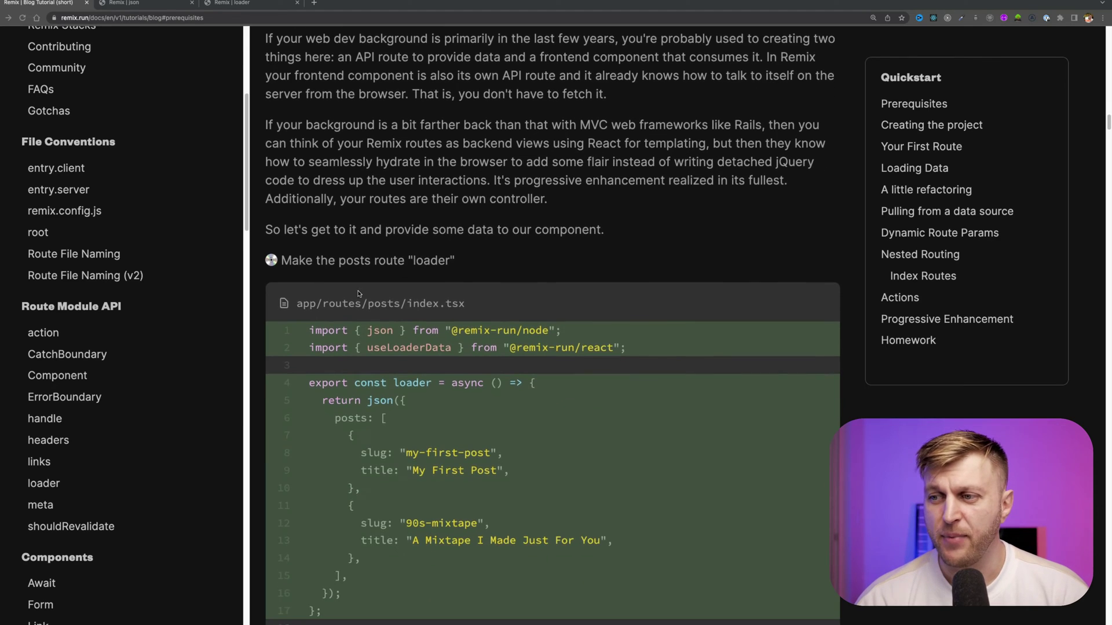
{"action": "scroll", "coordinate": [360, 282], "scroll_direction": "down", "scroll_amount": 1}
{"action": "scroll", "coordinate": [365, 269], "scroll_direction": "down", "scroll_amount": 1}
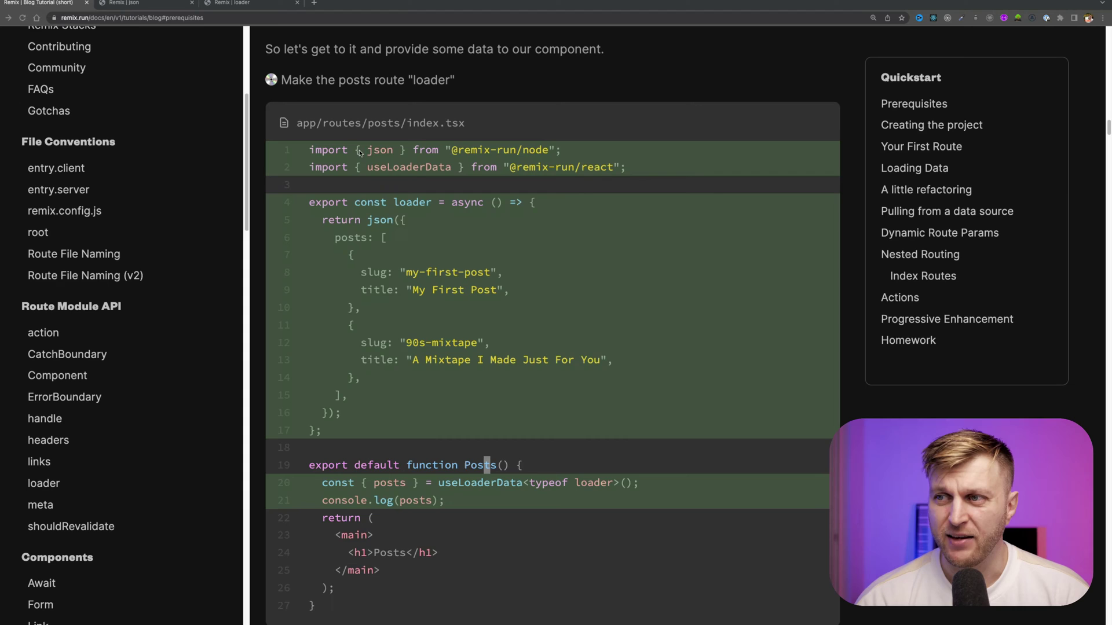
{"action": "scroll", "coordinate": [392, 228], "scroll_direction": "down", "scroll_amount": 2}
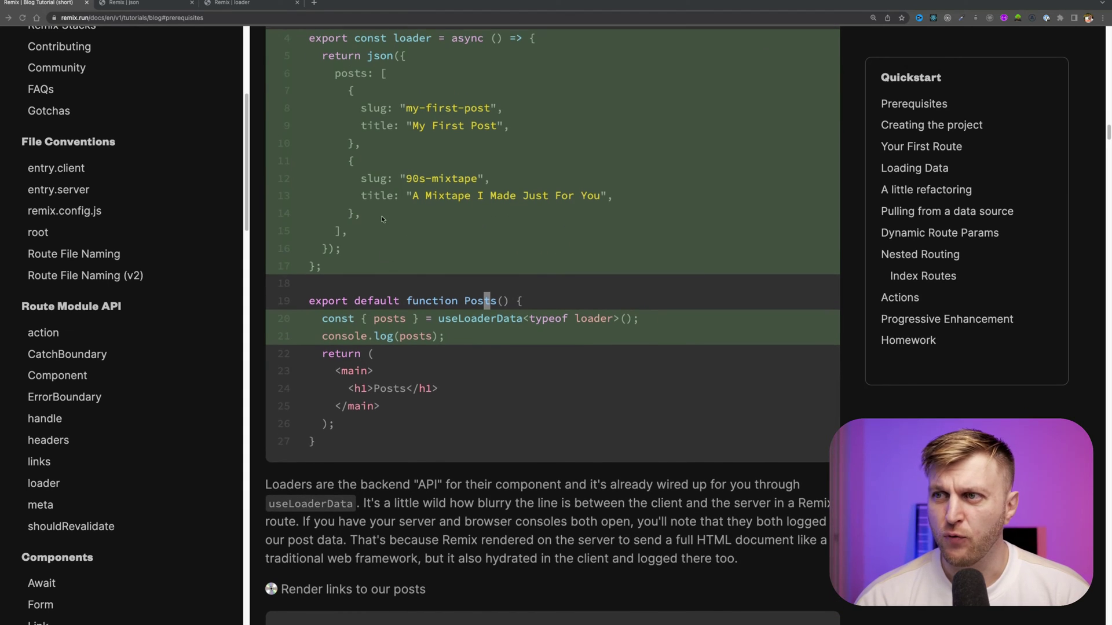
{"action": "scroll", "coordinate": [467, 275], "scroll_direction": "up", "scroll_amount": 2}
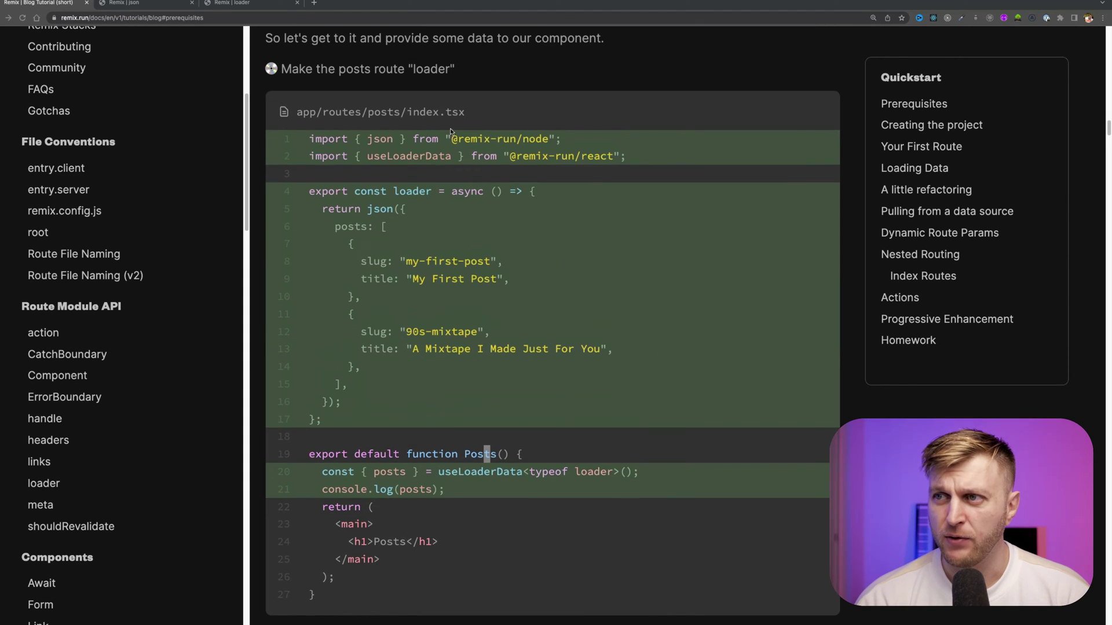
Switch to the 'Remix | json' utility documentation tab
{"action": "left_click", "coordinate": [135, 3]}
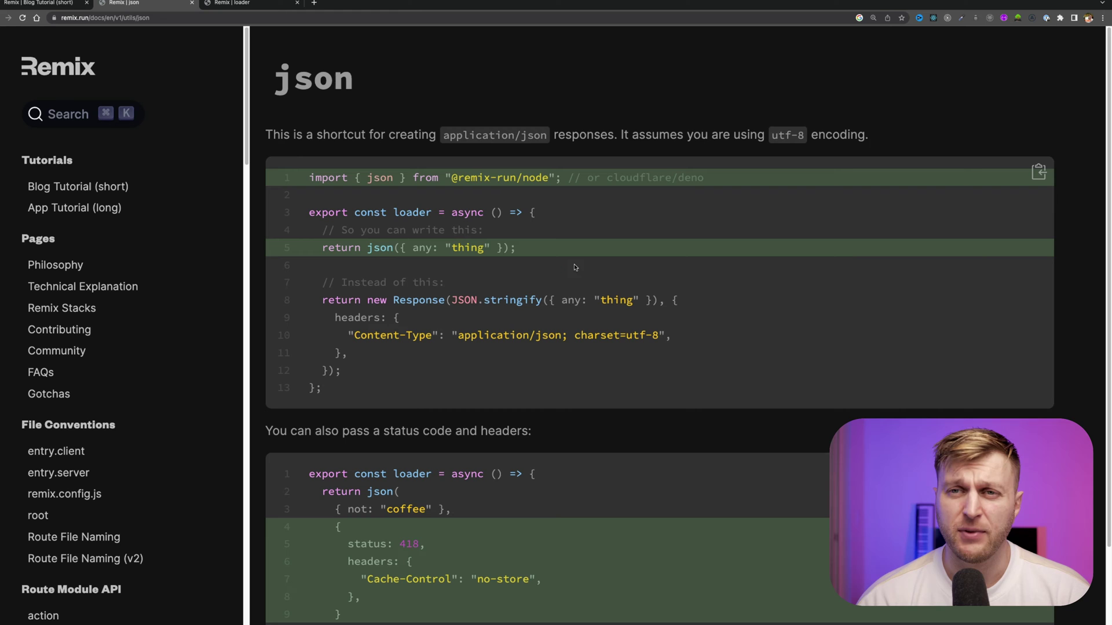
On the blog tutorial, highlight the example loader's return json block for the posts
{"action": "left_click", "coordinate": [59, 5]}
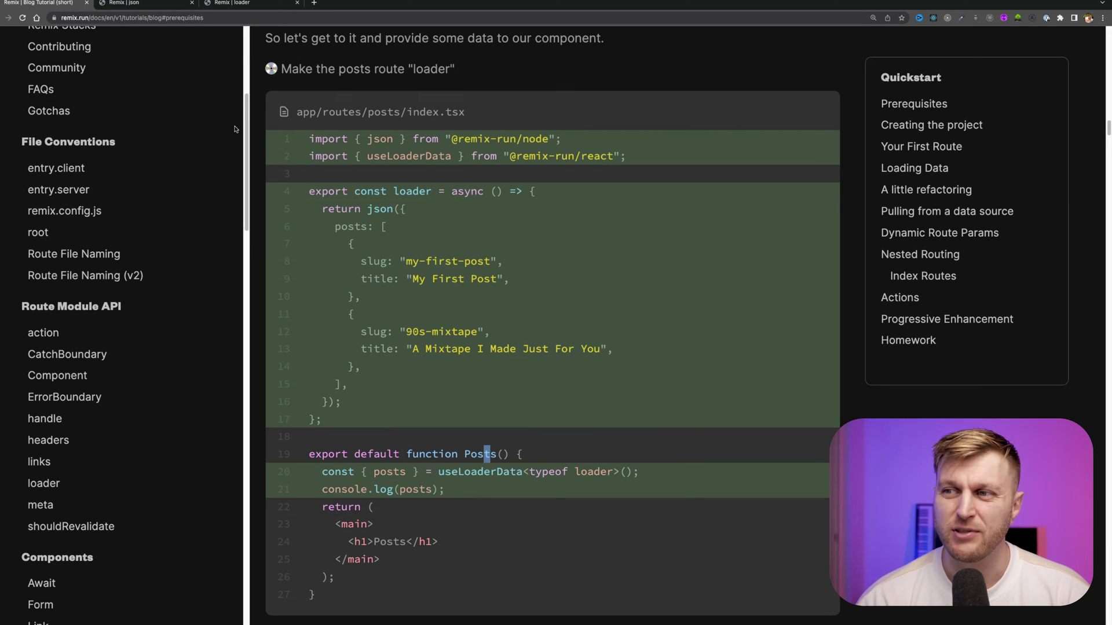
{"action": "mouse_move", "coordinate": [552, 348]}
{"action": "left_click_drag", "start_coordinate": [308, 192], "coordinate": [381, 417]}
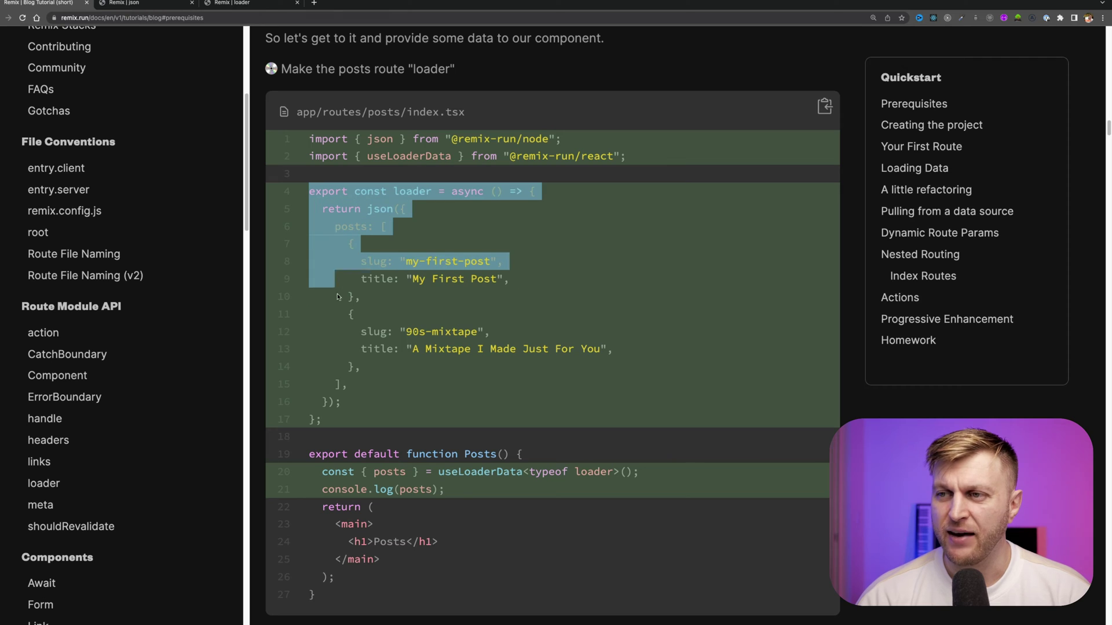
{"action": "left_click", "coordinate": [484, 389]}
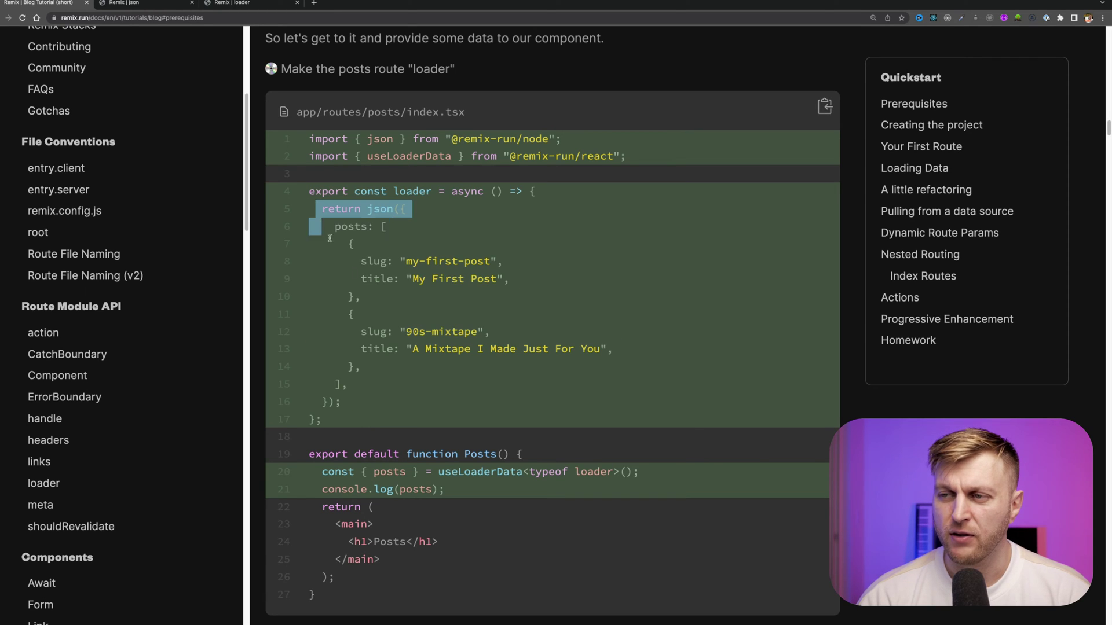
{"action": "left_click_drag", "start_coordinate": [329, 238], "coordinate": [392, 397]}
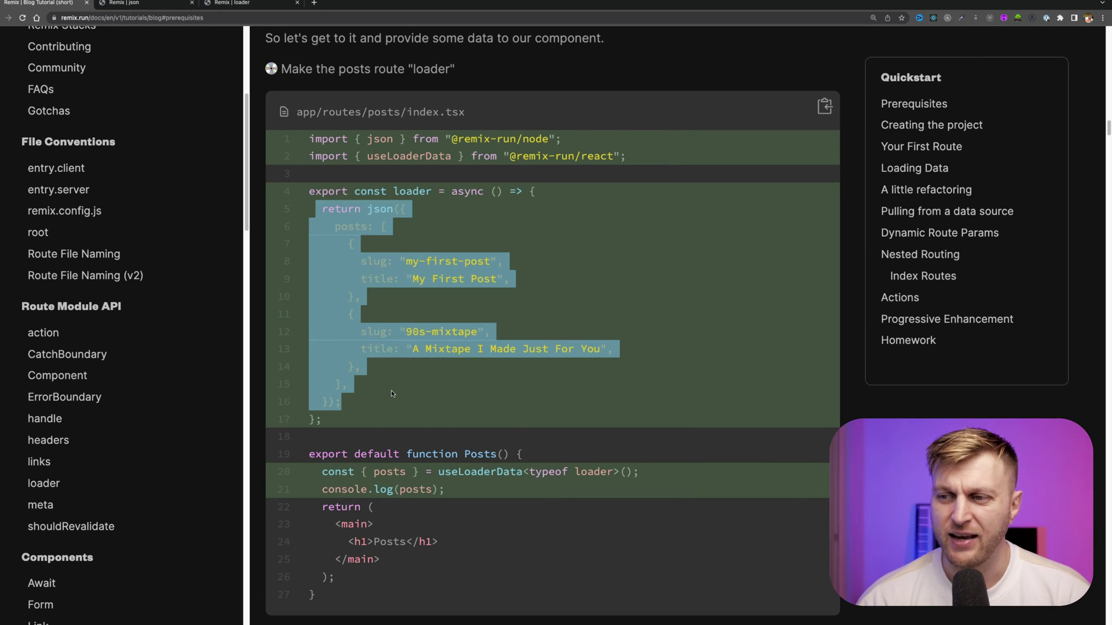
{"action": "scroll", "coordinate": [502, 450], "scroll_direction": "down", "scroll_amount": 5}
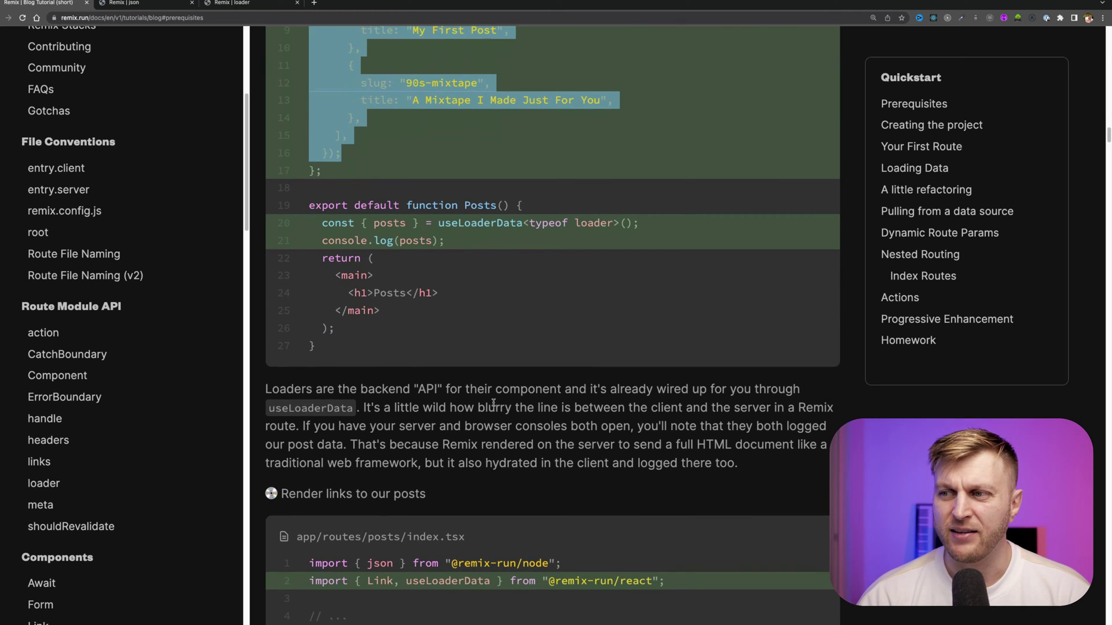
Highlight the useLoaderData call on line 20, then go to the 'Remix | loader' page
{"action": "left_click", "coordinate": [463, 259]}
{"action": "mouse_move", "coordinate": [428, 221]}
{"action": "left_mouse_down"}
{"action": "mouse_move", "coordinate": [694, 231]}
{"action": "mouse_move", "coordinate": [288, 222]}
{"action": "left_mouse_up"}
{"action": "left_click", "coordinate": [528, 274]}
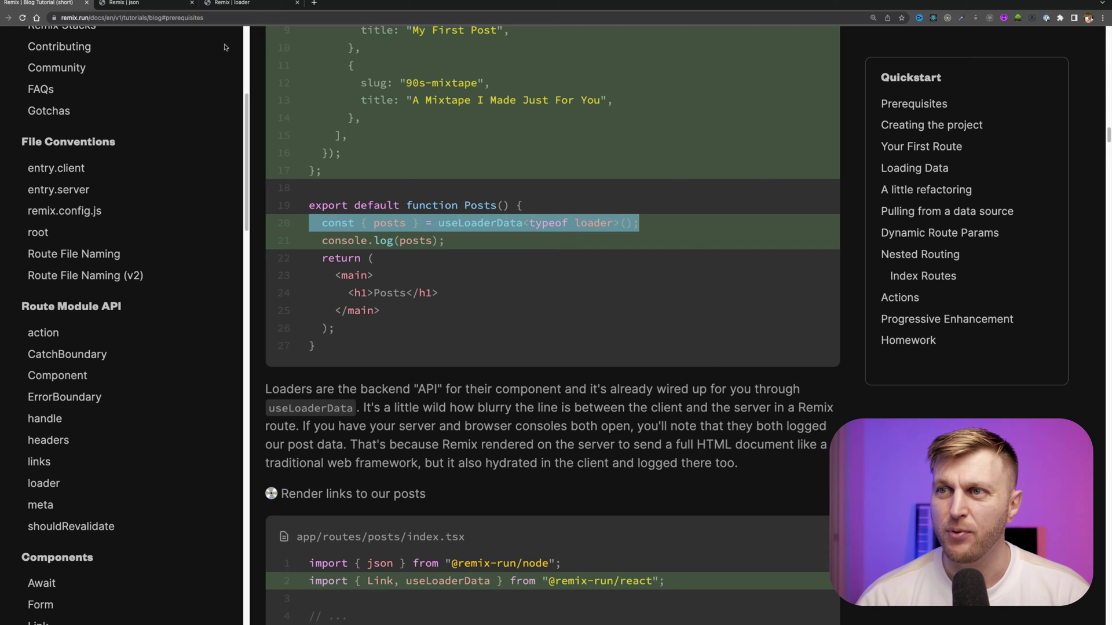
{"action": "left_click", "coordinate": [233, 4]}
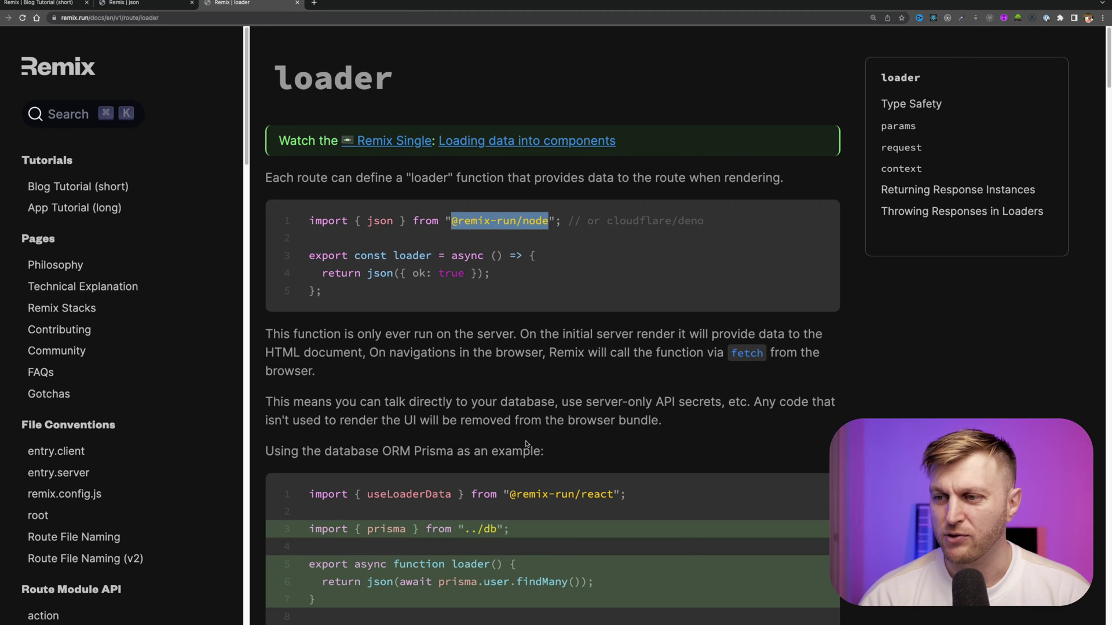
{"action": "scroll", "coordinate": [525, 444], "scroll_direction": "down", "scroll_amount": 1}
{"action": "scroll", "coordinate": [674, 352], "scroll_direction": "down", "scroll_amount": 2}
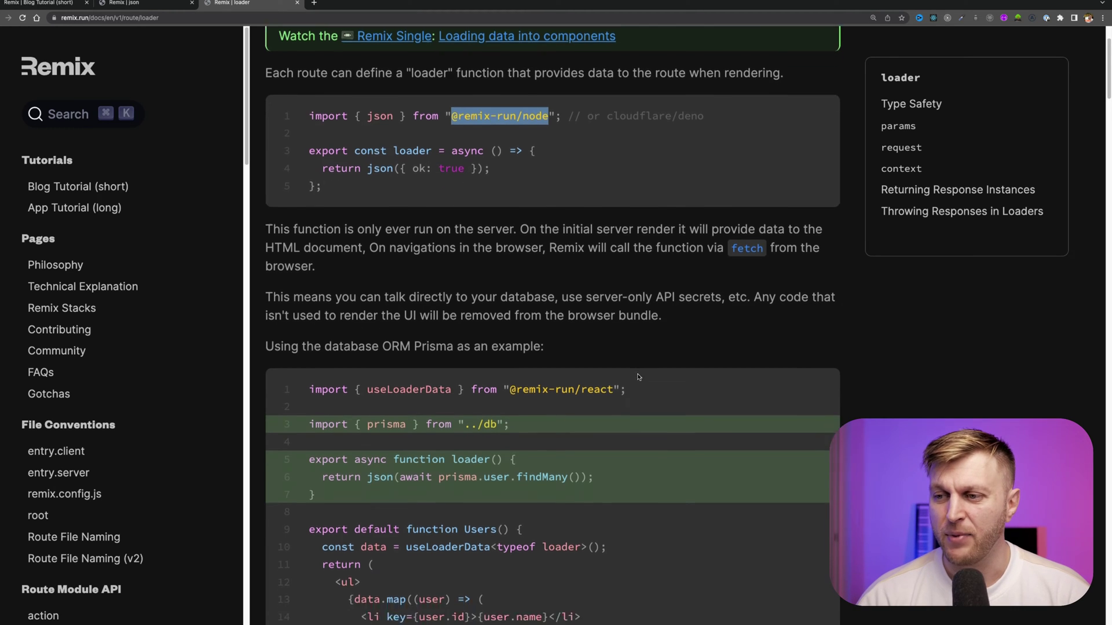
{"action": "scroll", "coordinate": [633, 375], "scroll_direction": "down", "scroll_amount": 3}
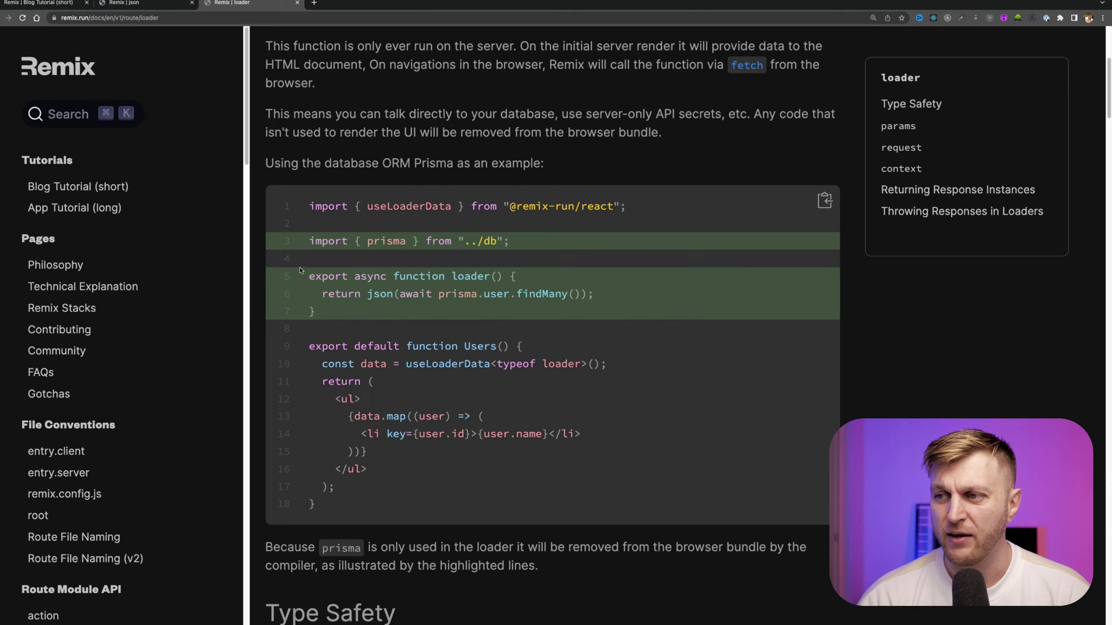
Highlight the loader function in the loader page's Prisma example
{"action": "left_click_drag", "start_coordinate": [309, 275], "coordinate": [359, 316]}
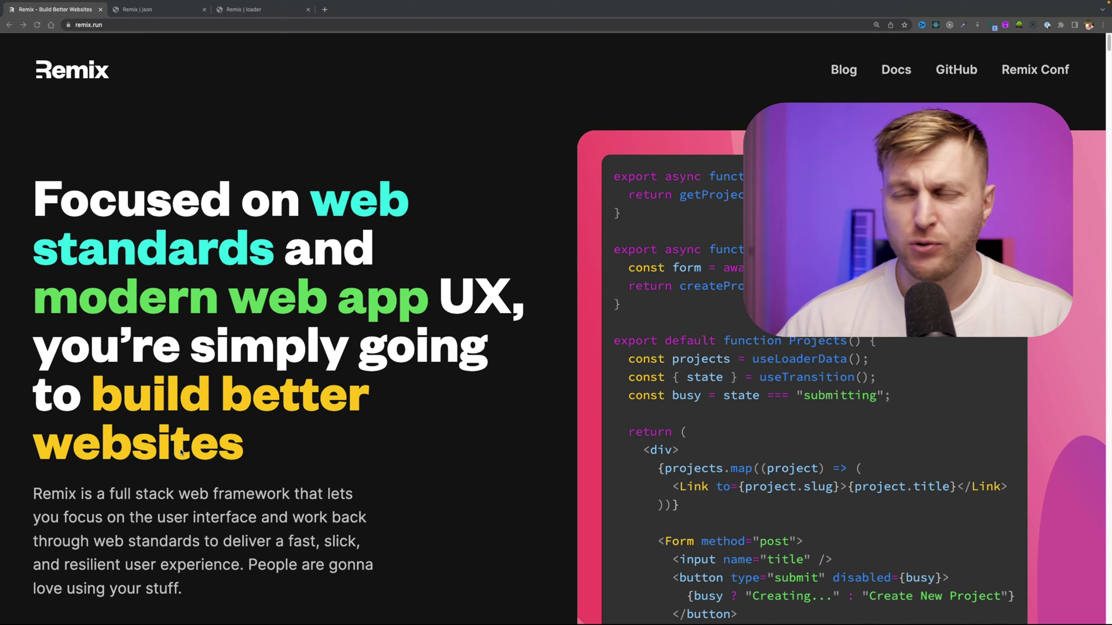
Open the Remix Blog from the top navigation, then the Discord community link
{"action": "left_click", "coordinate": [839, 69]}
{"action": "scroll", "coordinate": [880, 506], "scroll_direction": "down", "scroll_amount": 5}
{"action": "scroll", "coordinate": [880, 507], "scroll_direction": "down", "scroll_amount": 10}
{"action": "scroll", "coordinate": [880, 506], "scroll_direction": "down", "scroll_amount": 10}
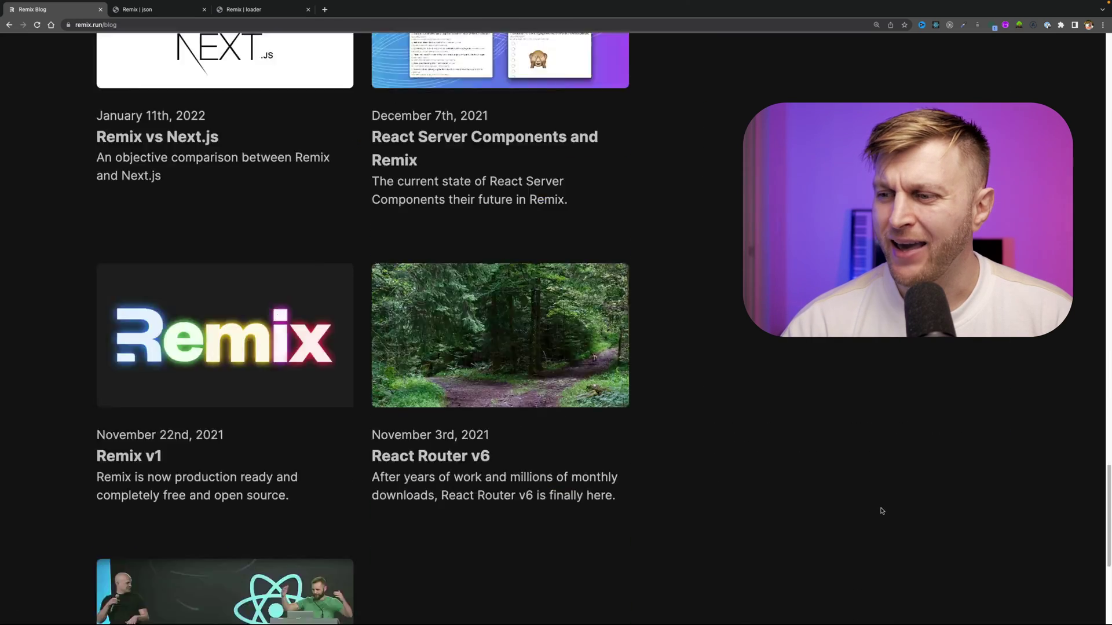
{"action": "left_click", "coordinate": [1054, 581]}
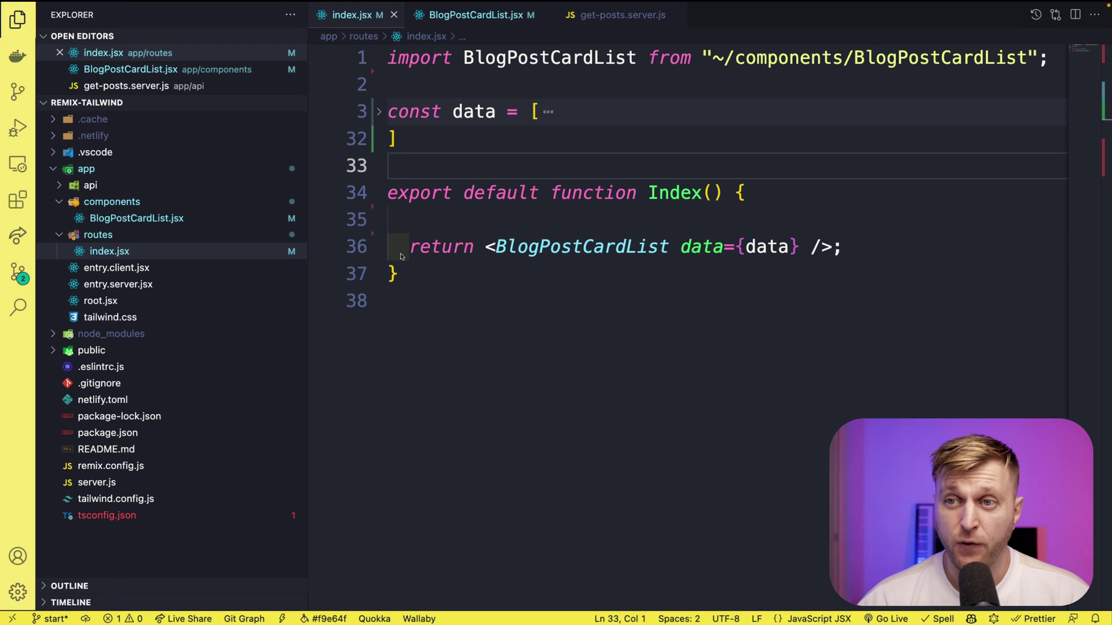
{"action": "left_click", "coordinate": [60, 187]}
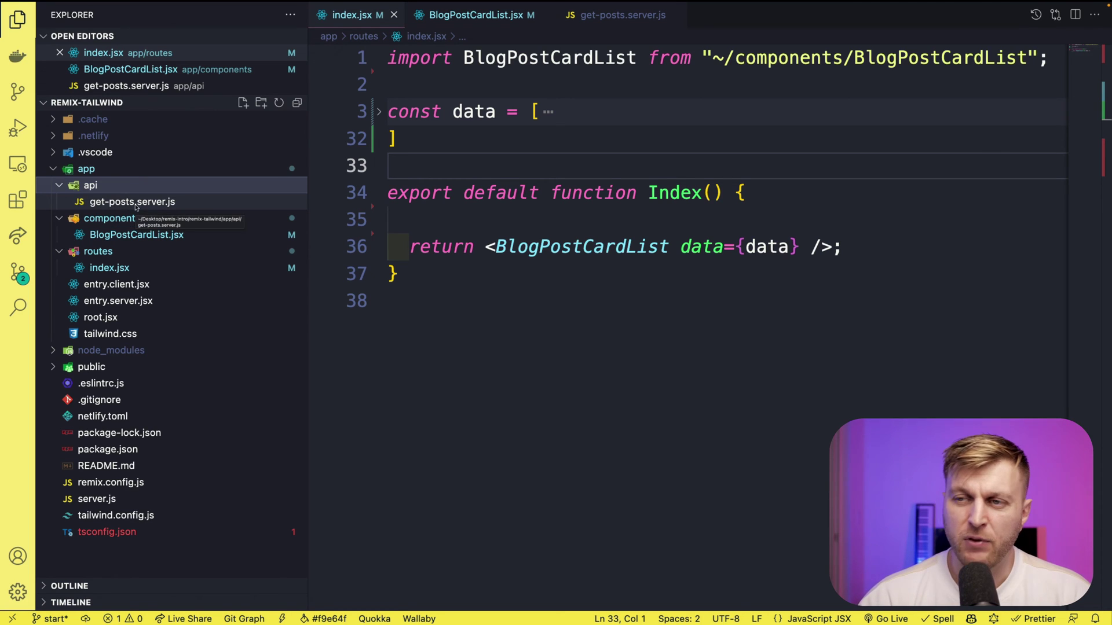
{"action": "left_click", "coordinate": [195, 208]}
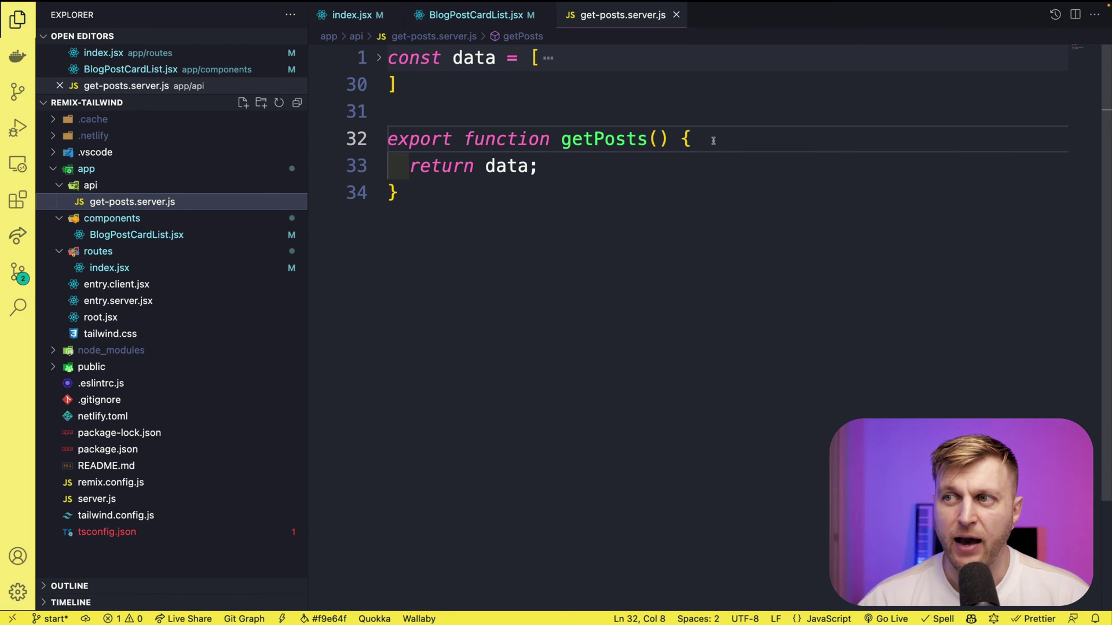
{"action": "left_click", "coordinate": [379, 57]}
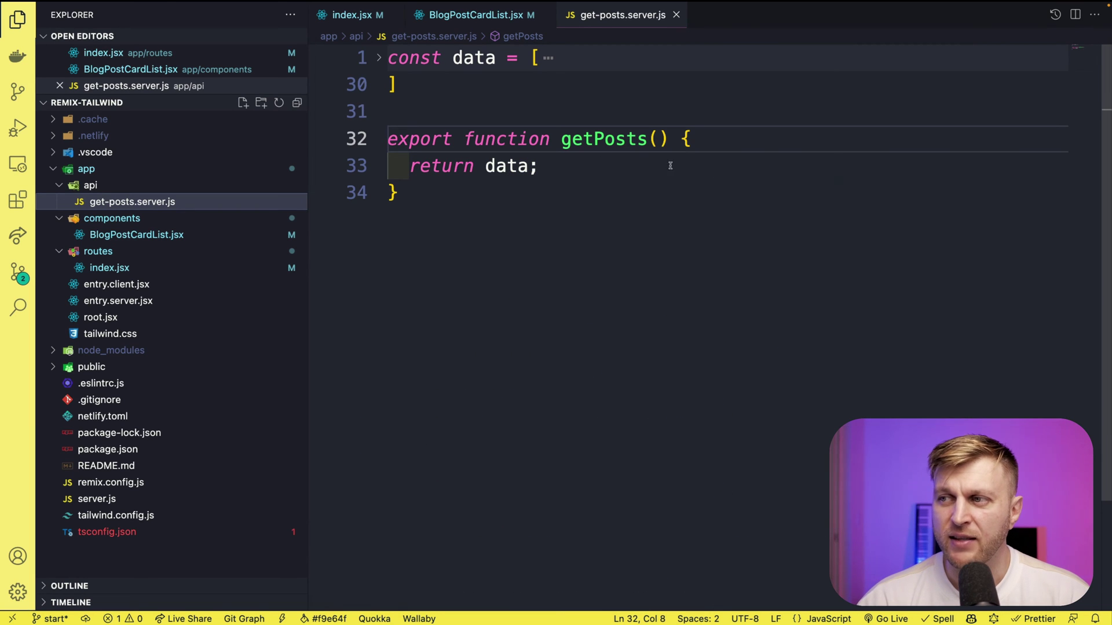
{"action": "left_click_drag", "start_coordinate": [402, 165], "coordinate": [593, 172]}
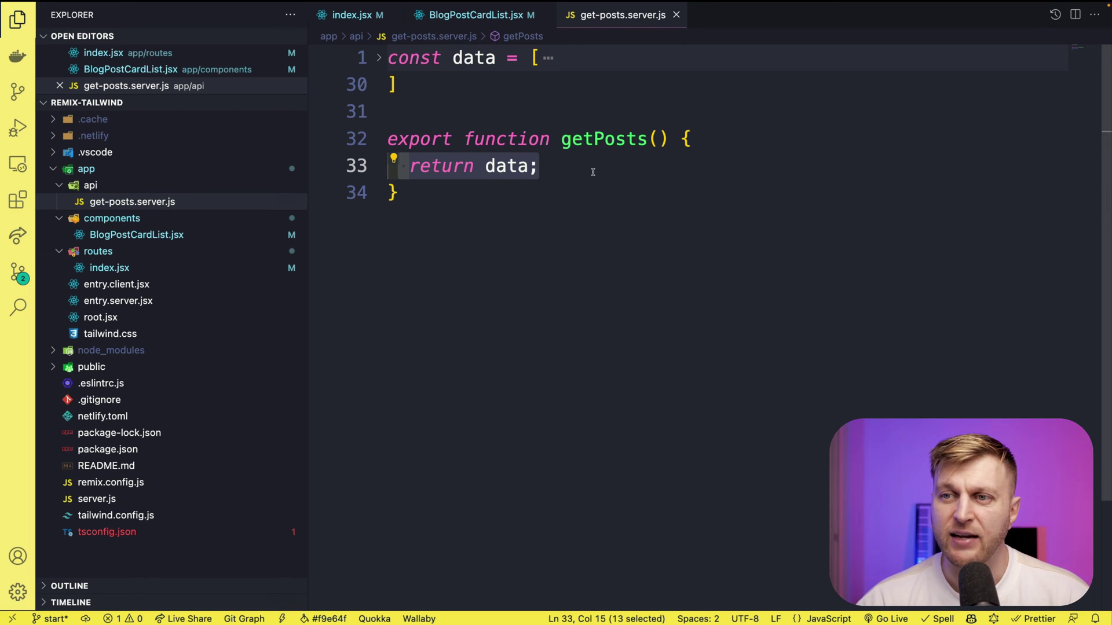
In the index route, add blank lines below the data array for a new loader function
{"action": "key", "text": "ctrl+Tab"}
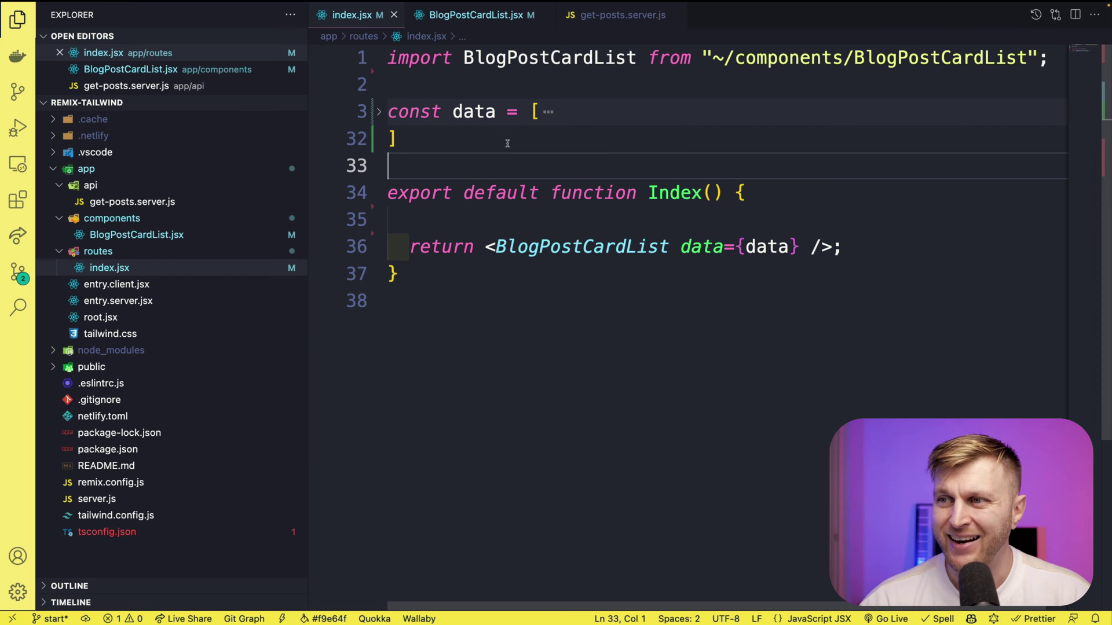
{"action": "key", "text": "Return"}
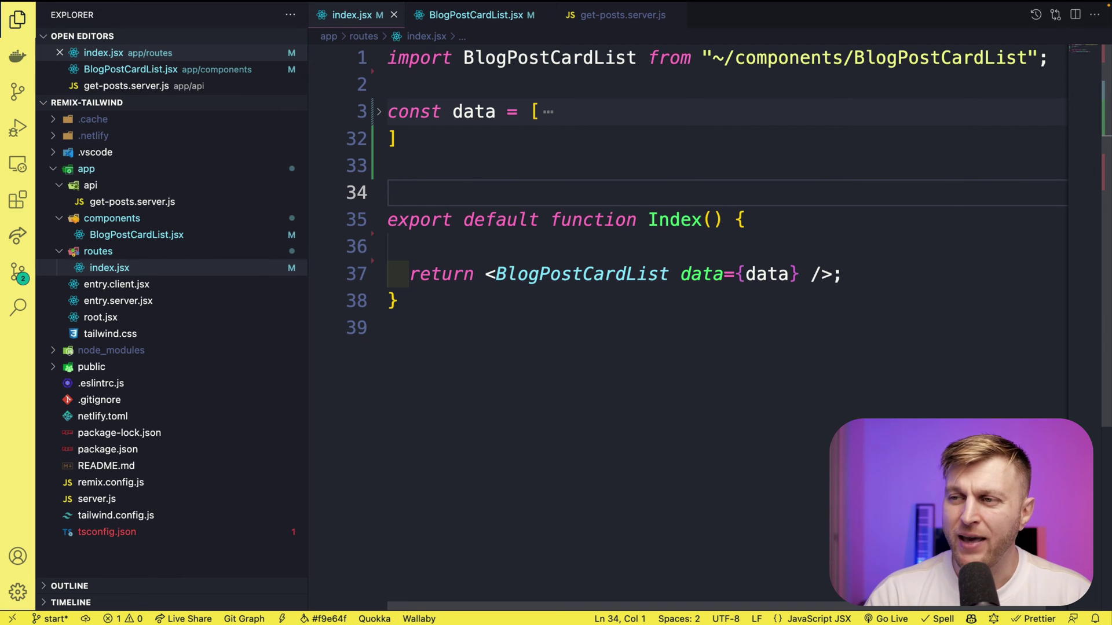
{"action": "key", "text": "Return"}
{"action": "key", "text": "Up"}
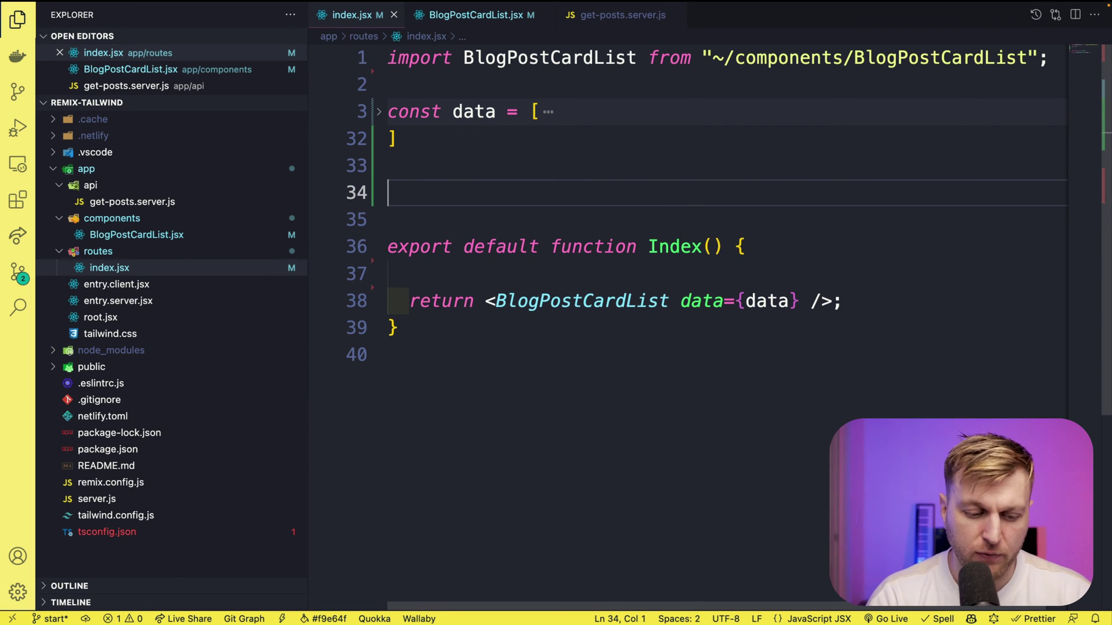
{"action": "type", "text": "export fun"}
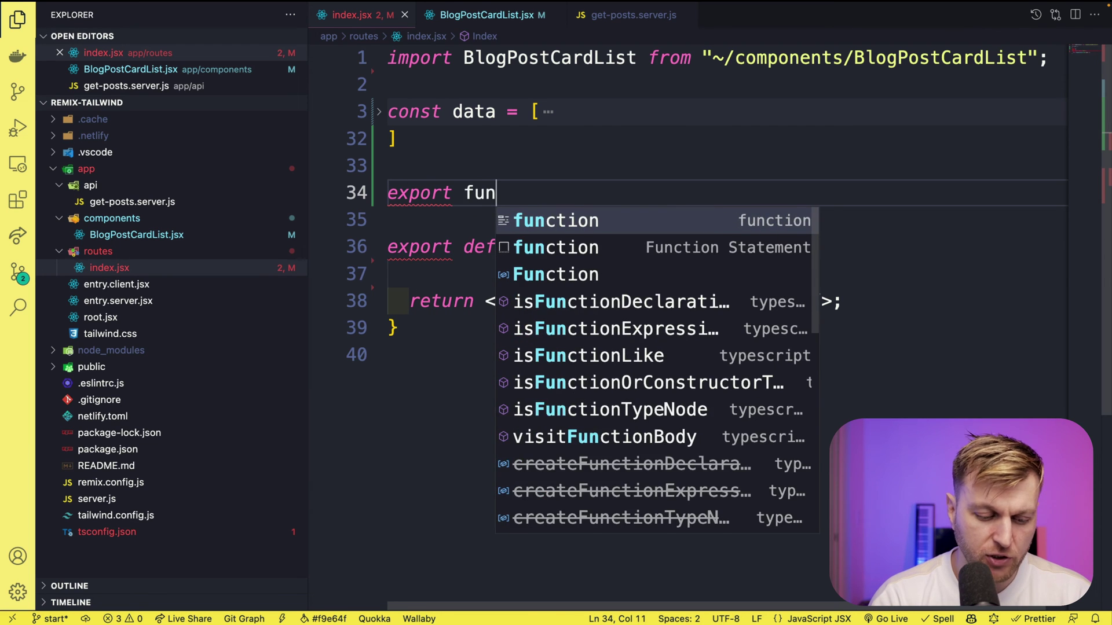
{"action": "type", "text": "ction loader() {"}
{"action": "key", "text": "Return"}
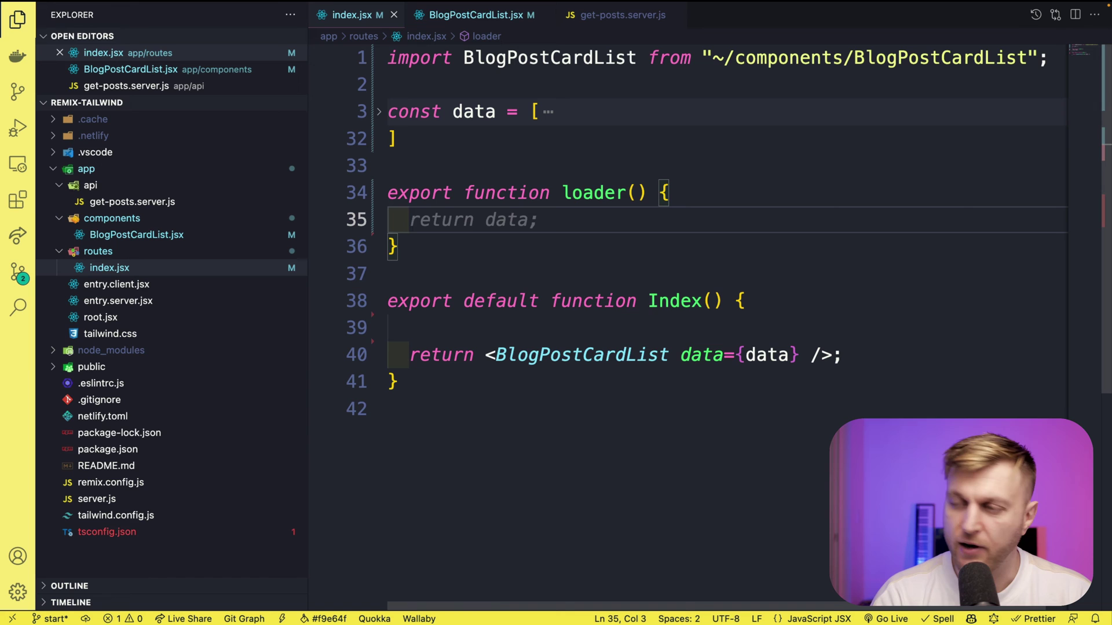
{"action": "type", "text": "const data = "}
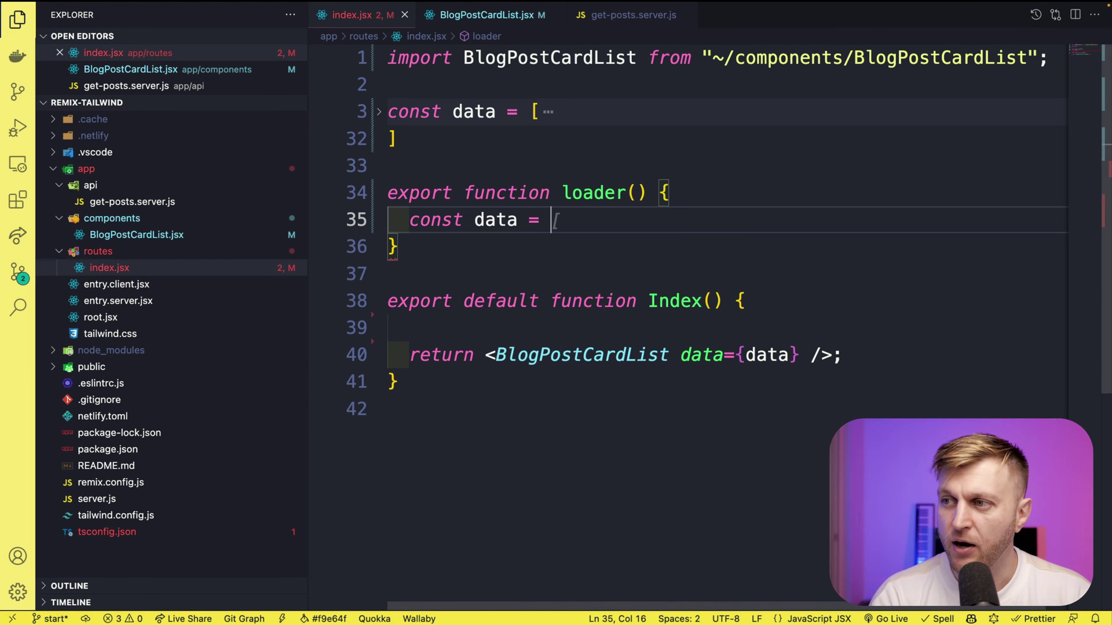
{"action": "type", "text": "getPosts"}
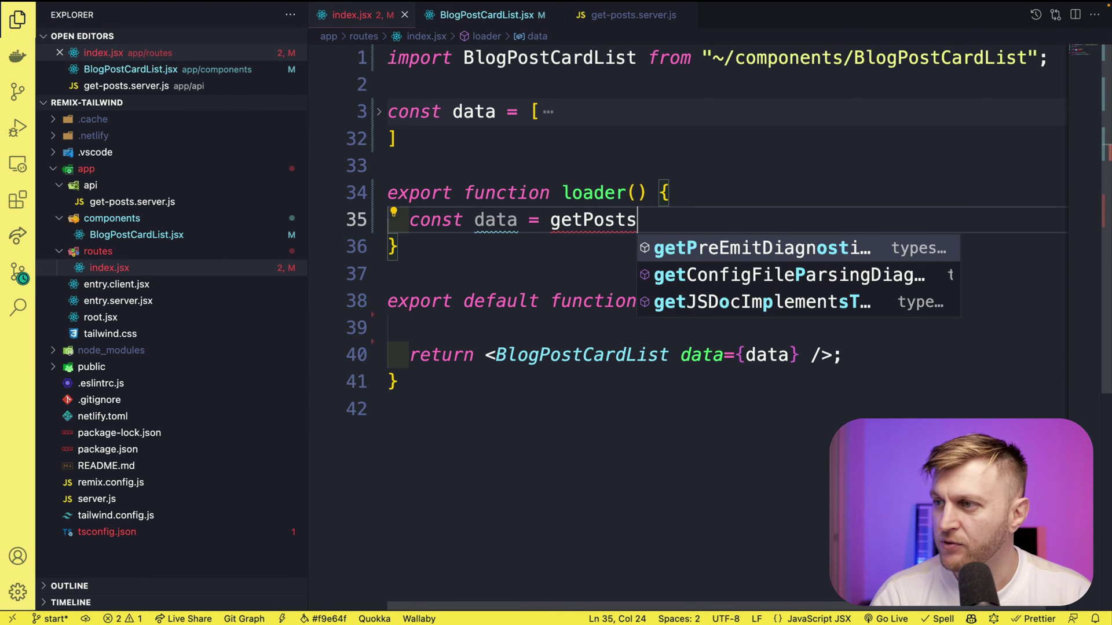
{"action": "type", "text": "();"}
Fix 'form' to 'from' in the getPosts import and start a new import line
{"action": "left_click", "coordinate": [524, 88]}
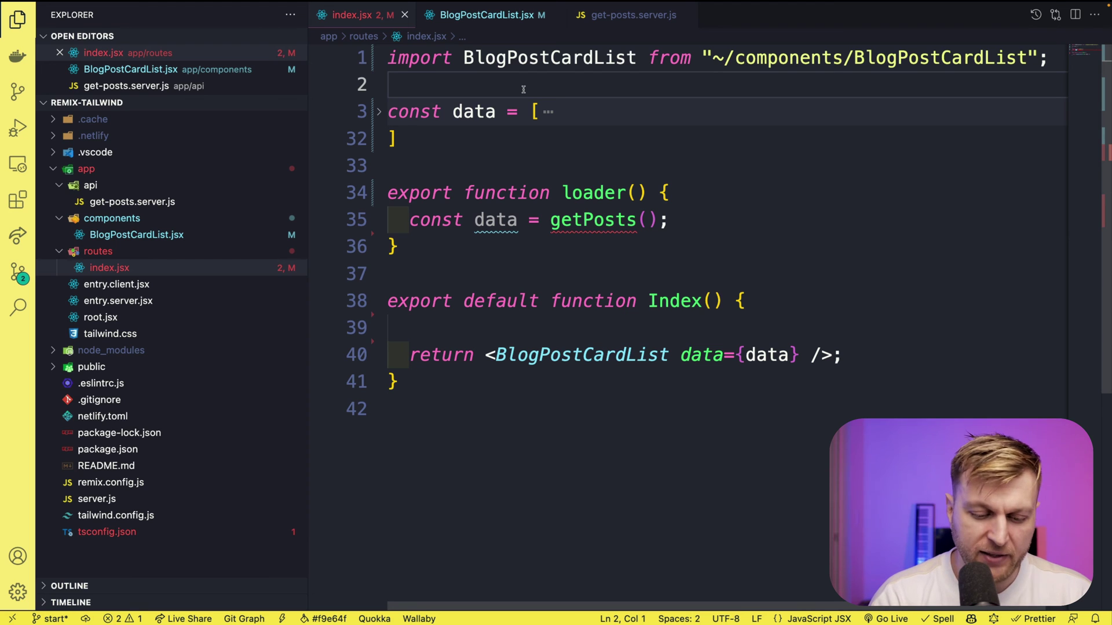
{"action": "type", "text": "import "}
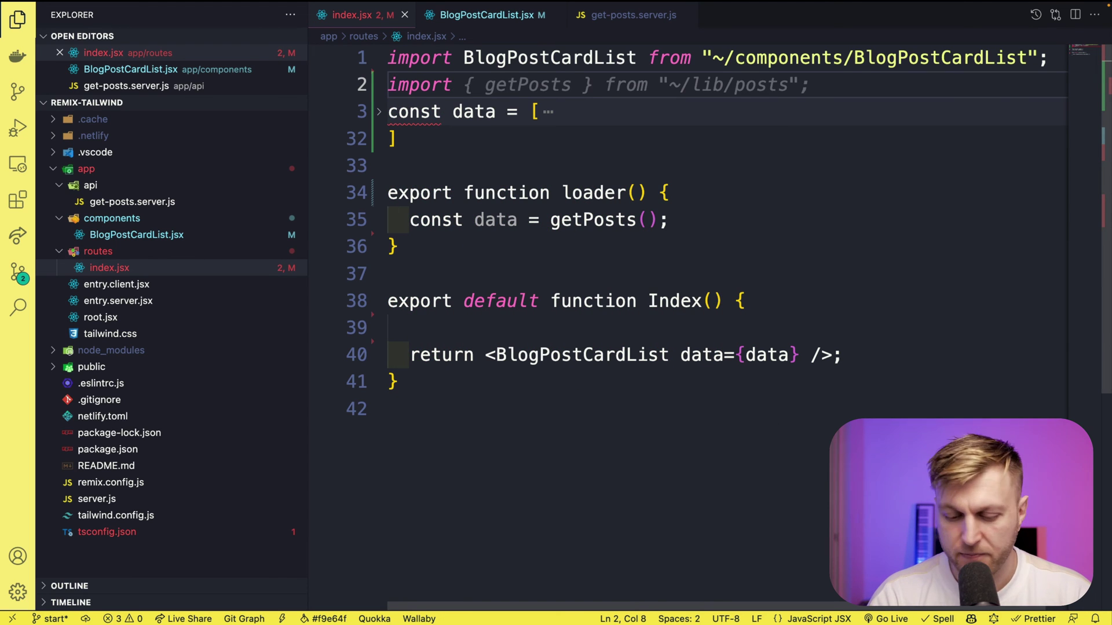
{"action": "type", "text": "{ getPosts"}
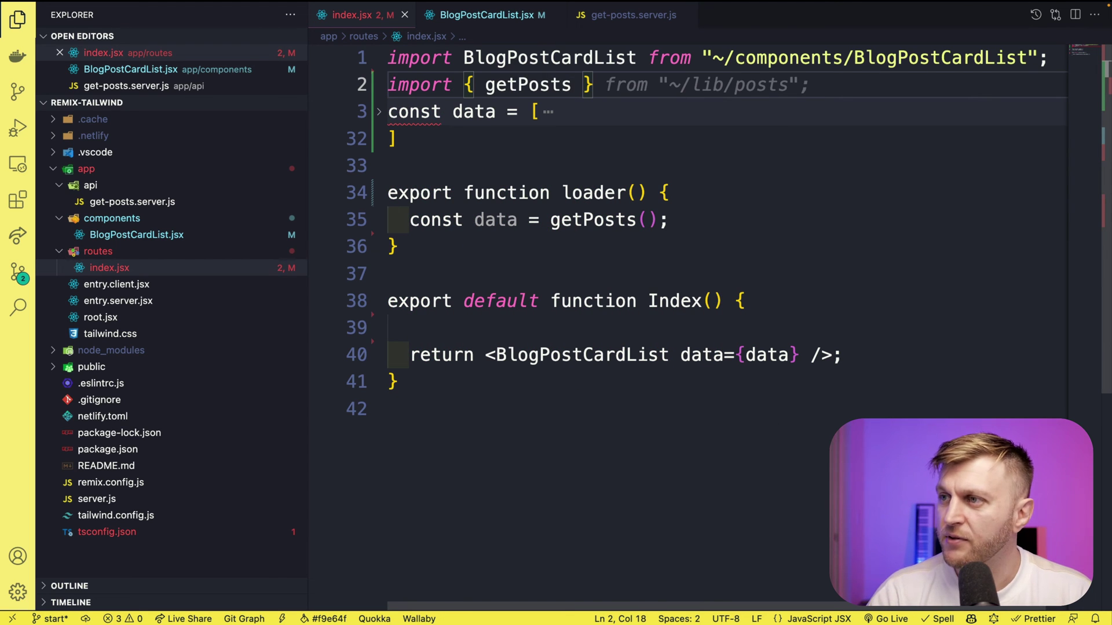
{"action": "type", "text": " } form \"~/api/"}
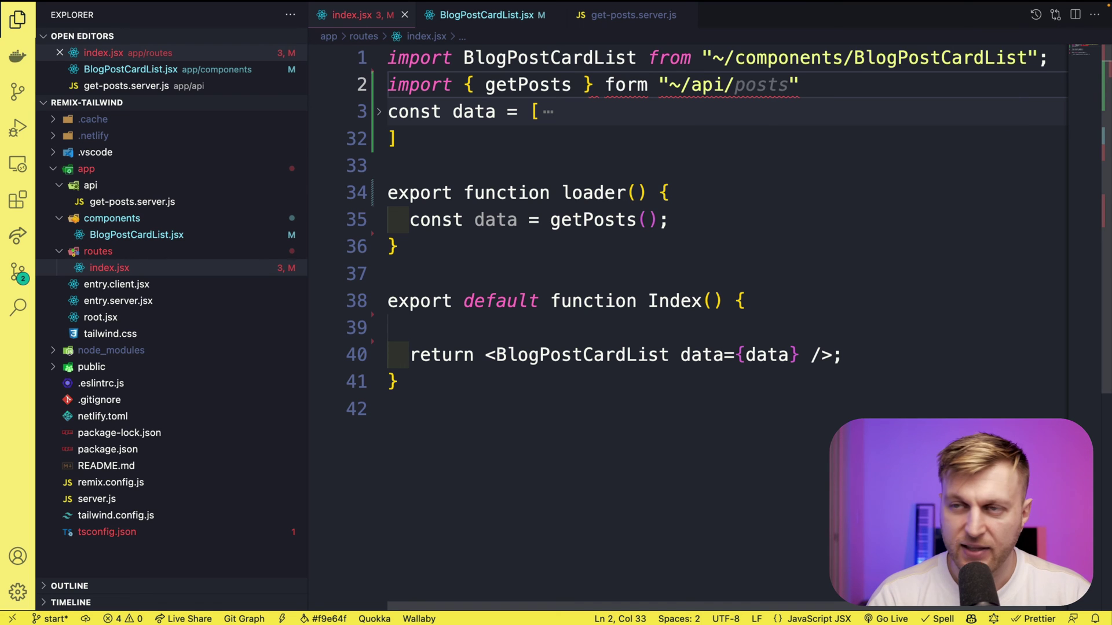
{"action": "type", "text": "get-posts"}
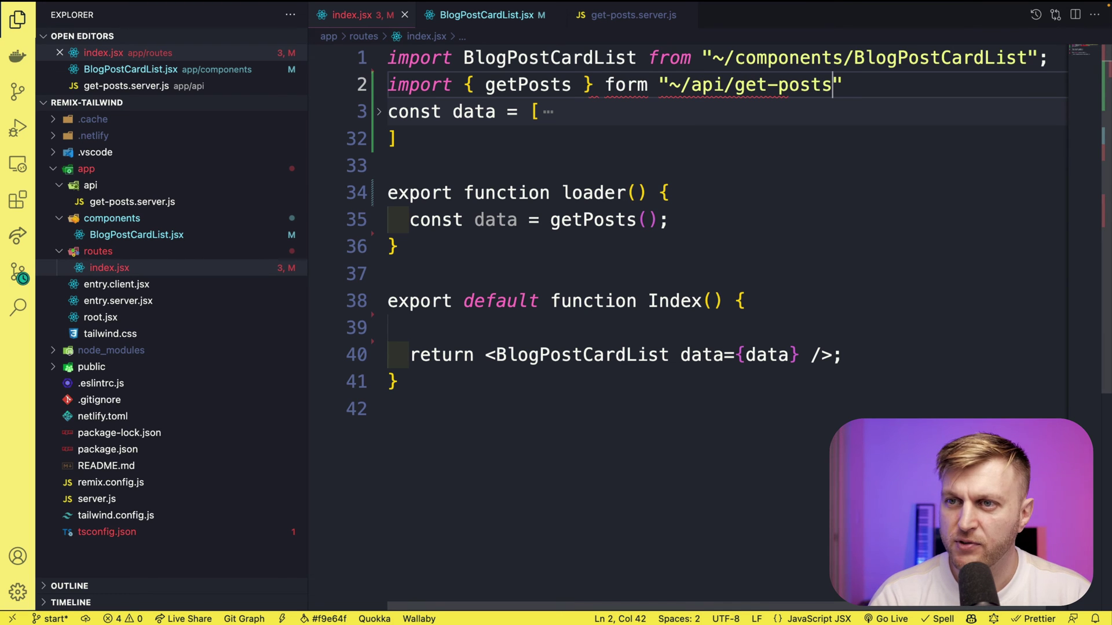
{"action": "type", "text": ".server."}
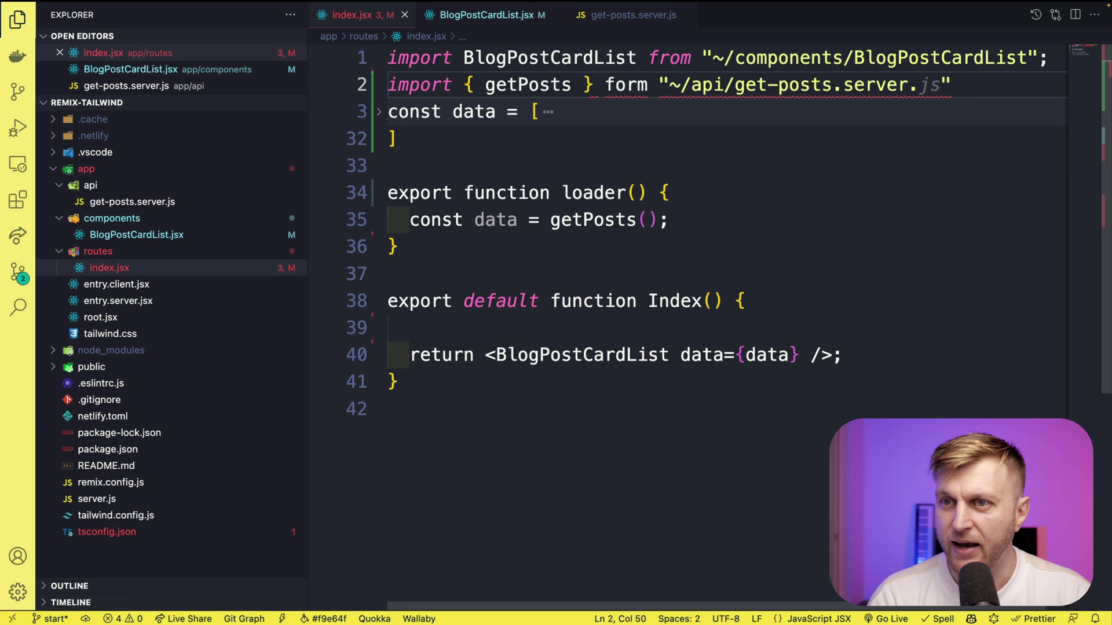
{"action": "type", "text": "js"}
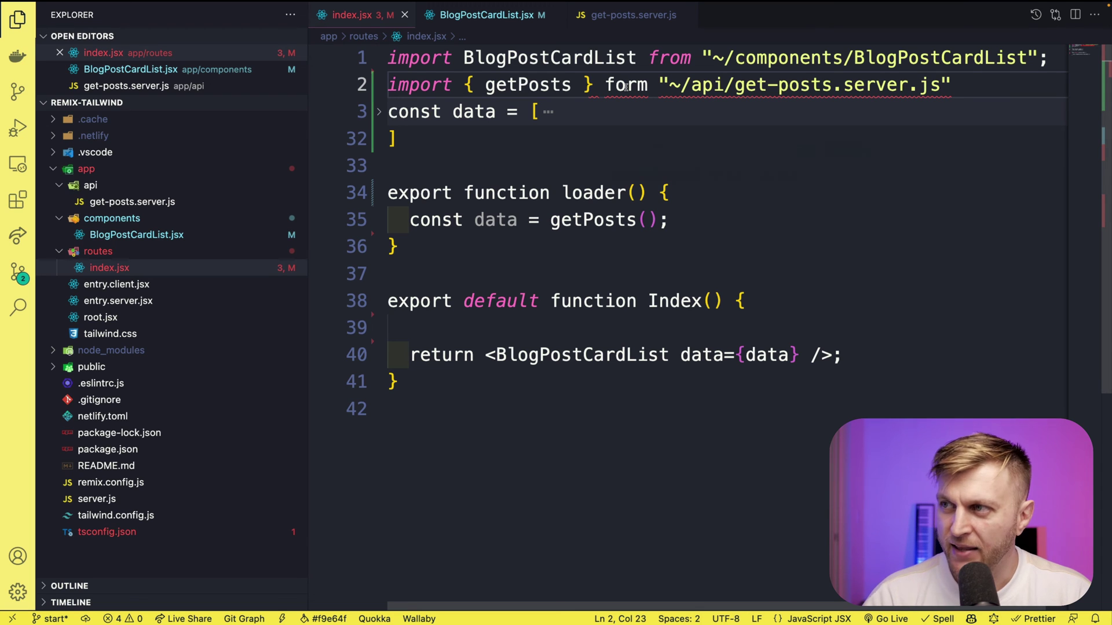
{"action": "key", "text": "BackSpace"}
{"action": "key", "text": "Right"}
{"action": "type", "text": "o"}
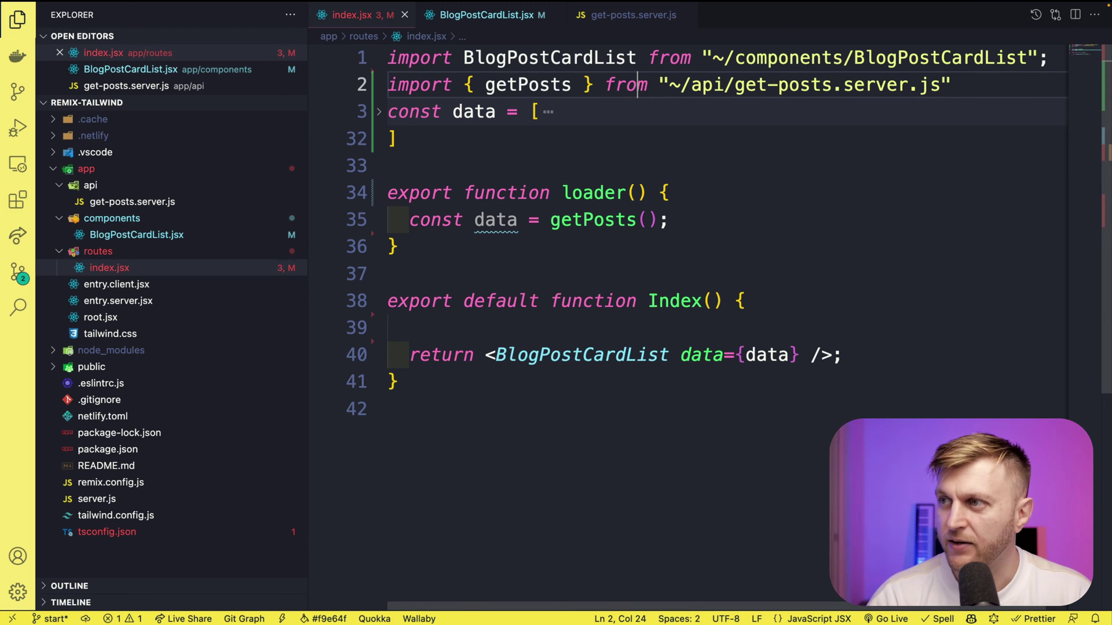
{"action": "left_click", "coordinate": [689, 224]}
{"action": "left_click", "coordinate": [959, 87]}
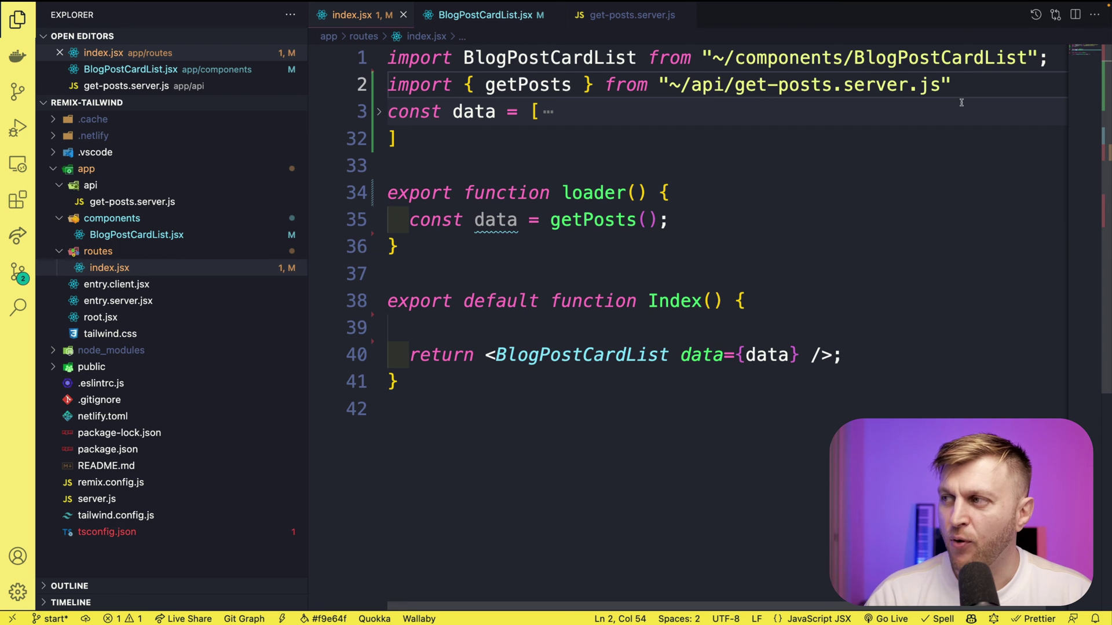
{"action": "key", "text": "Return"}
{"action": "type", "text": "import { json"}
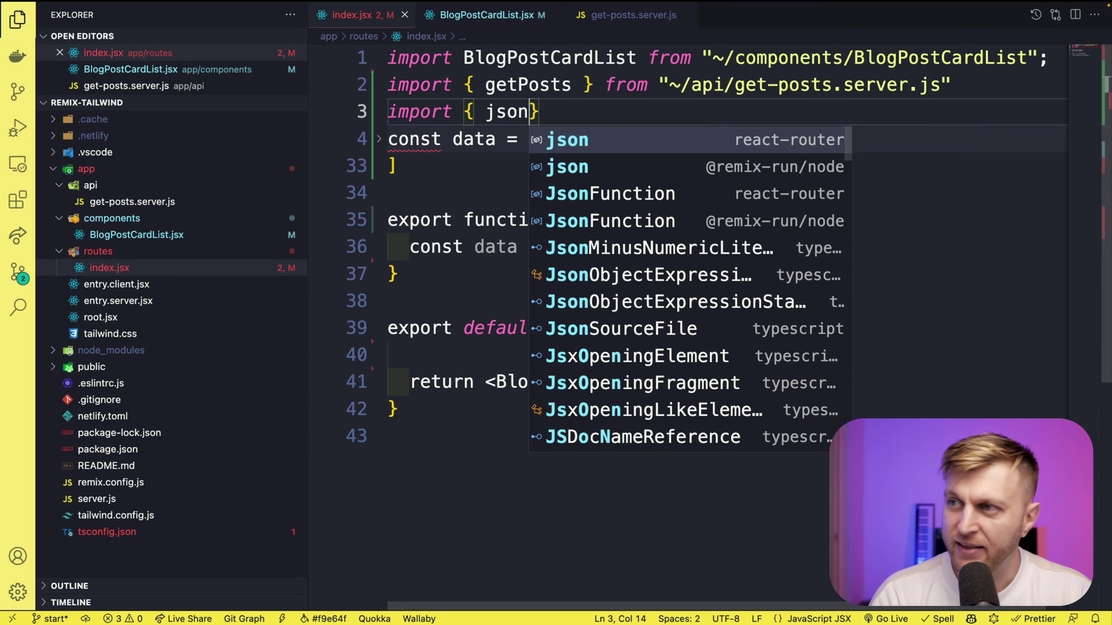
{"action": "type", "text": " } "}
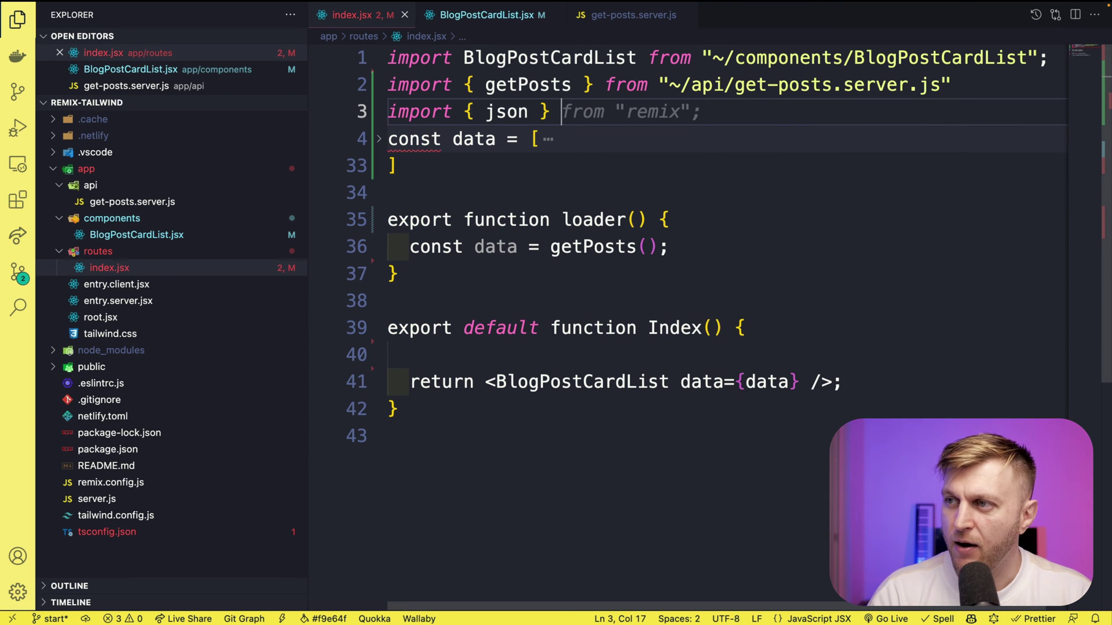
{"action": "type", "text": "from \"@remi"}
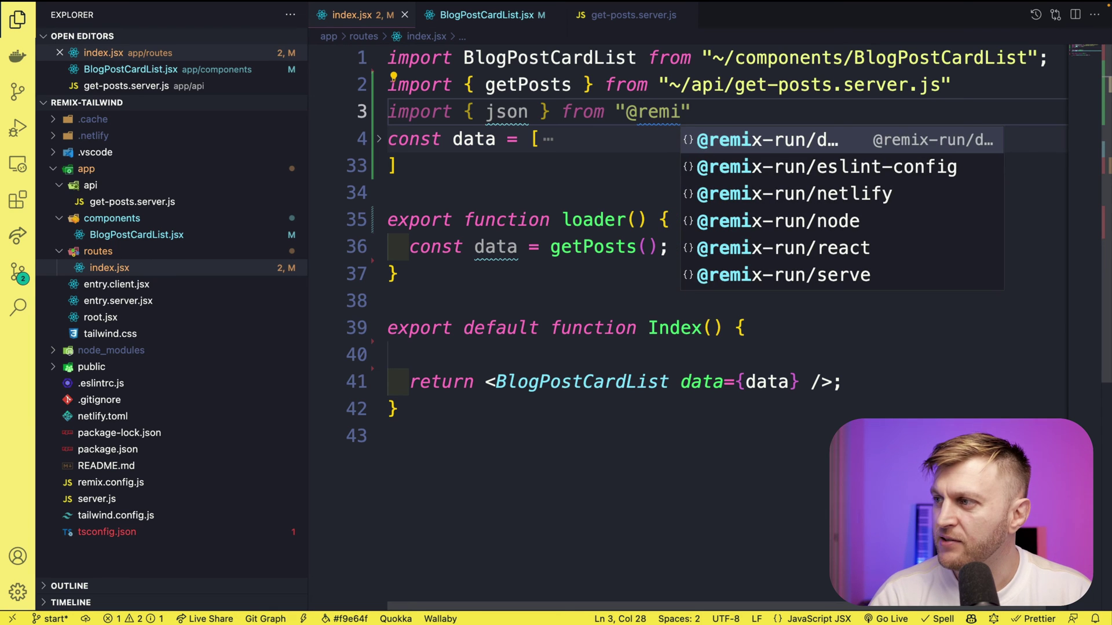
{"action": "key", "text": "Down"}
{"action": "key", "text": "Down"}
{"action": "key", "text": "Down"}
{"action": "key", "text": "Return"}
{"action": "key", "text": "End"}
{"action": "key", "text": "Return"}
{"action": "left_click", "coordinate": [480, 207]}
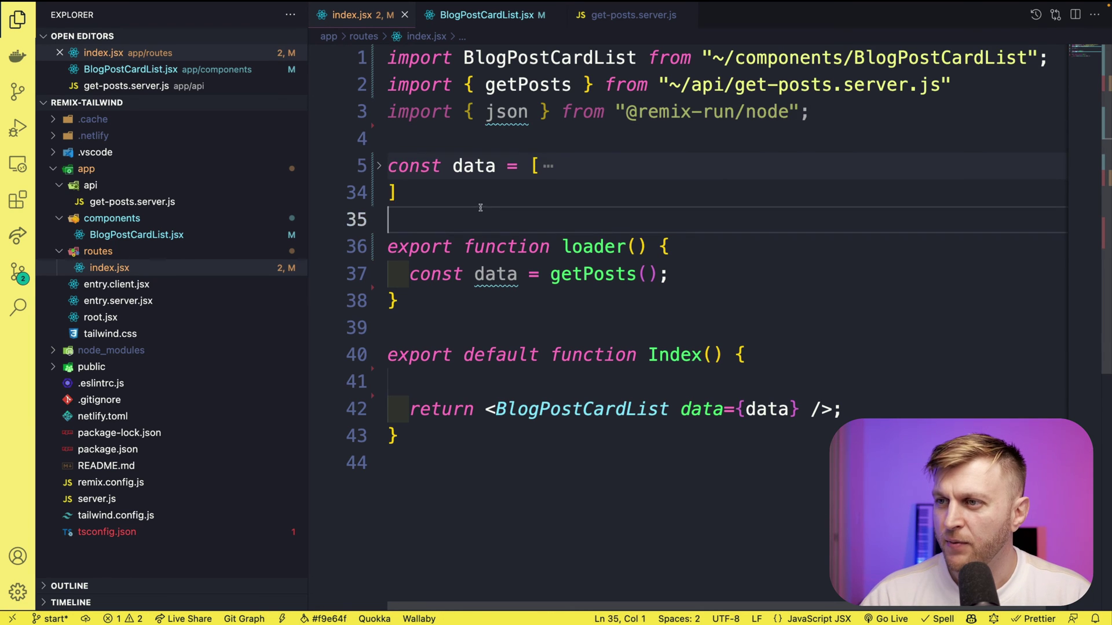
{"action": "left_click_drag", "start_coordinate": [480, 207], "coordinate": [330, 144]}
{"action": "key", "text": "BackSpace"}
Add return json(data); after the getPosts line in the loader
{"action": "key", "text": "Down"}
{"action": "key", "text": "Down"}
{"action": "key", "text": "End"}
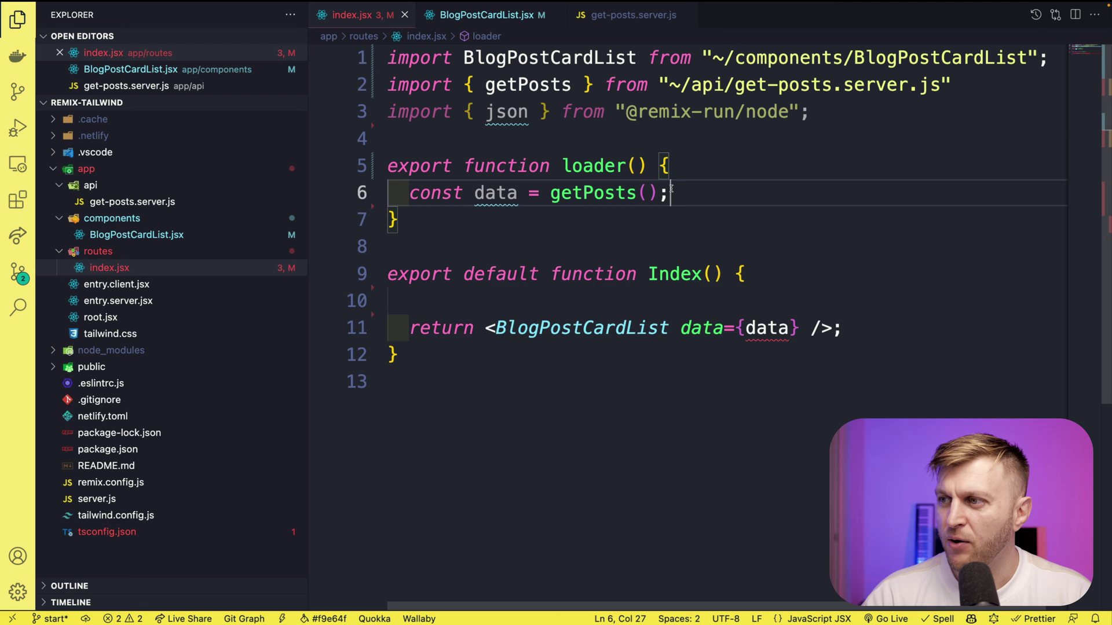
{"action": "key", "text": "Return"}
{"action": "key", "text": "Tab"}
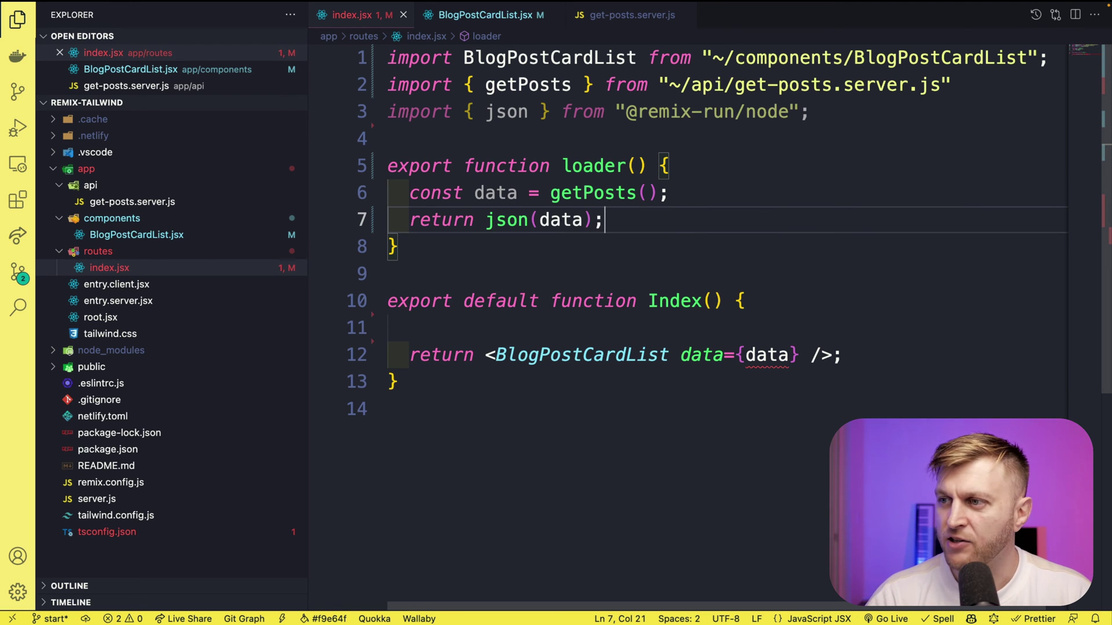
{"action": "key", "text": "Up"}
{"action": "key", "text": "Up"}
{"action": "key", "text": "Up"}
{"action": "key", "text": "End"}
{"action": "key", "text": "Return"}
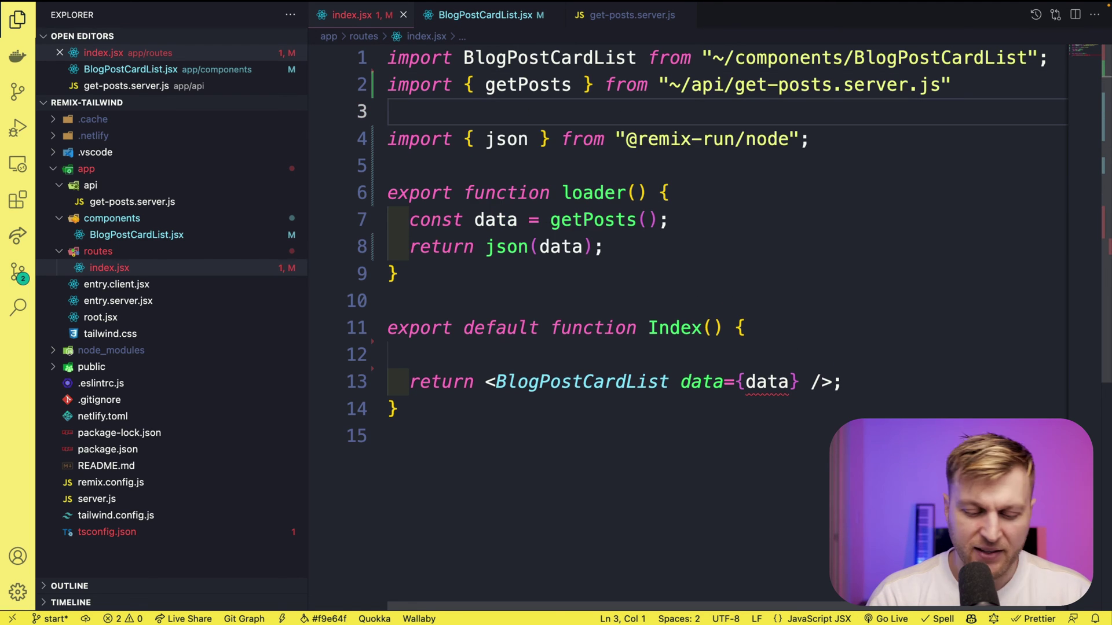
{"action": "type", "text": "import { us"}
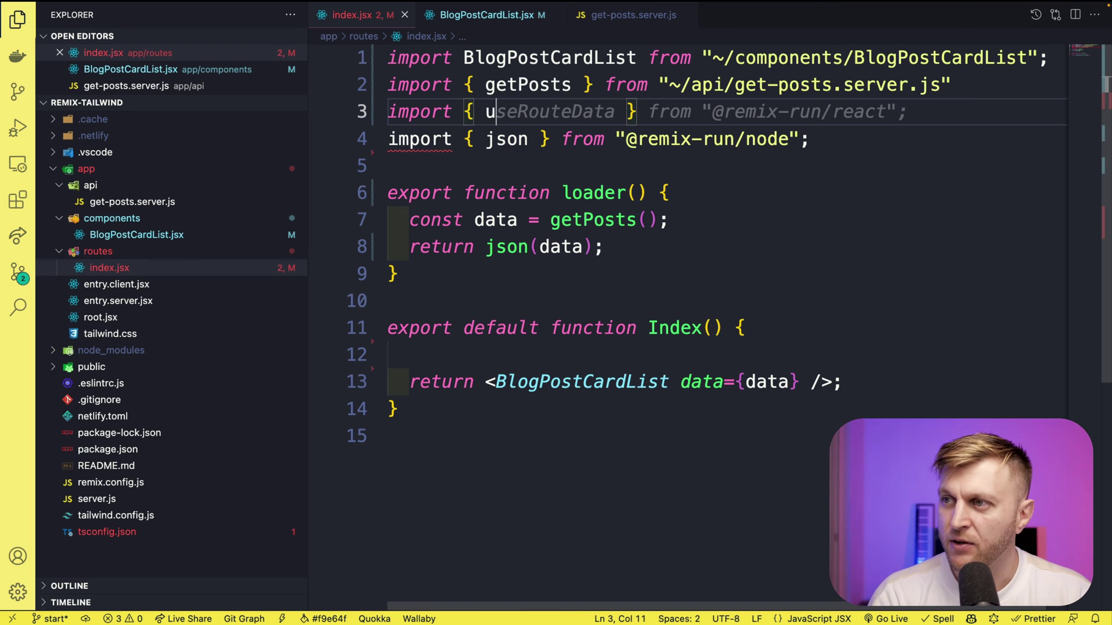
{"action": "type", "text": "eLoader"}
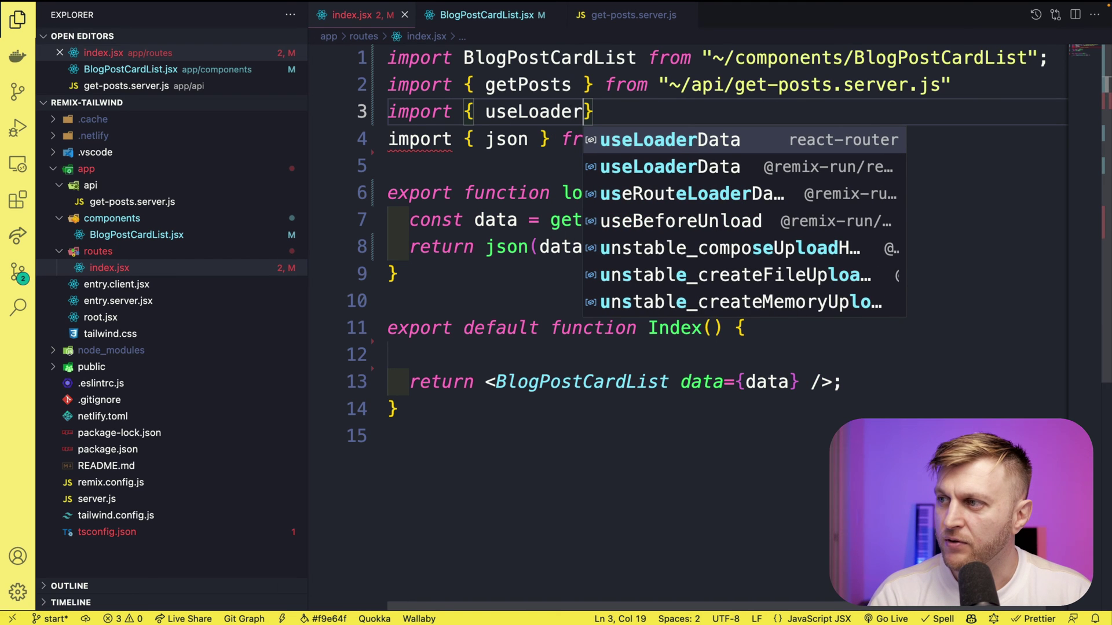
{"action": "key", "text": "Return"}
{"action": "left_click", "coordinate": [759, 326]}
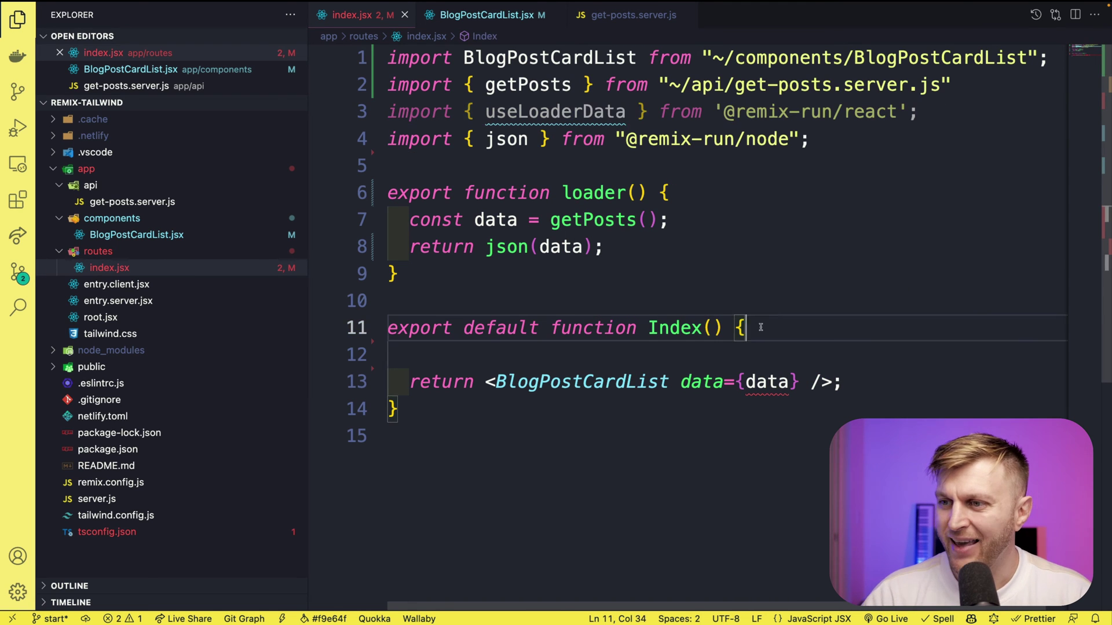
{"action": "key", "text": "Return"}
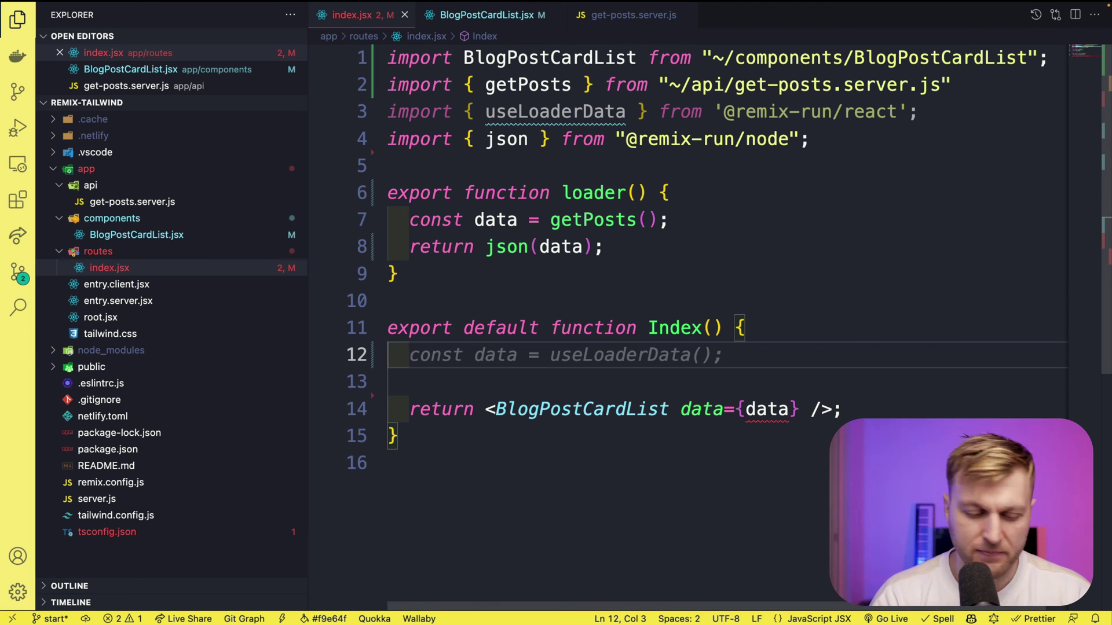
Accept the Copilot suggestion const data = useLoaderData(); inside Index
{"action": "key", "text": "Tab"}
{"action": "left_click", "coordinate": [620, 264]}
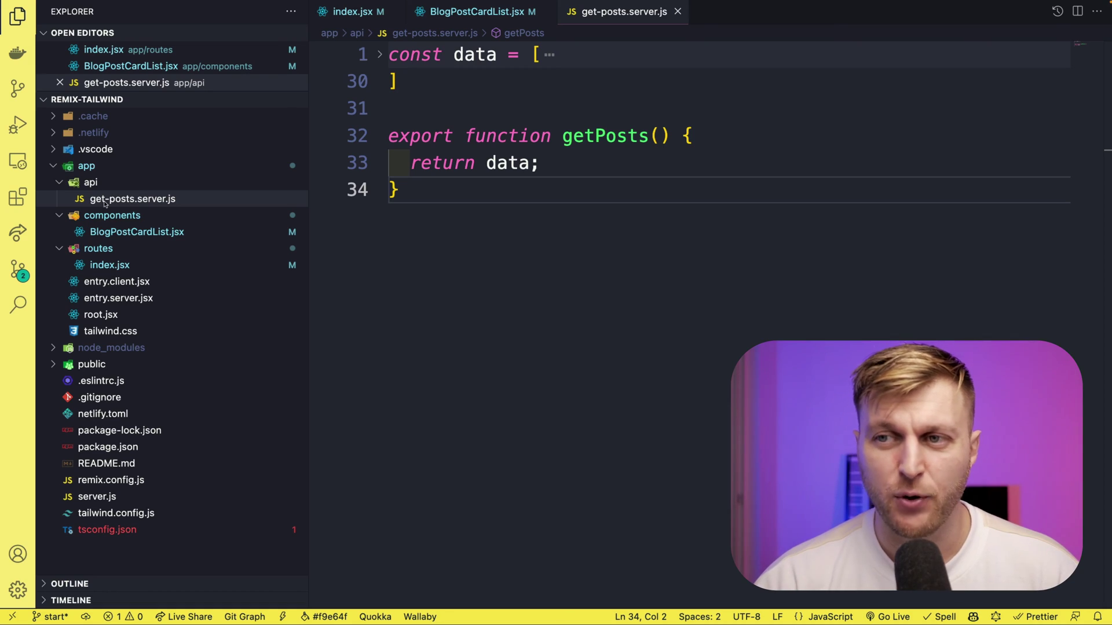
Open get-posts.server.js, highlight the getPosts function, and return to index.jsx
{"action": "left_click", "coordinate": [104, 202]}
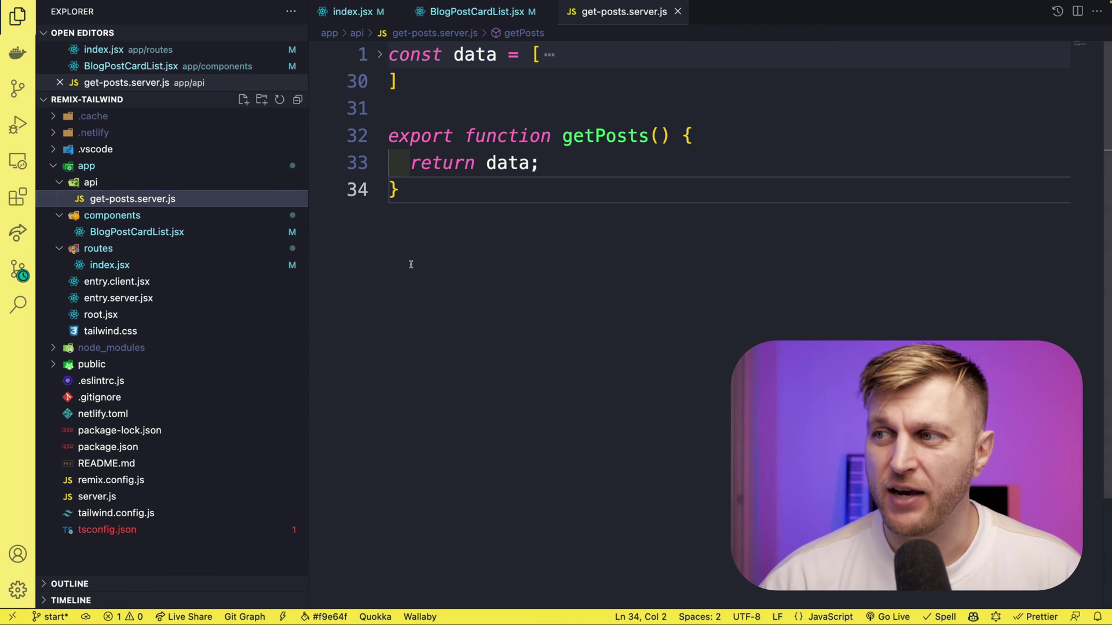
{"action": "left_click_drag", "start_coordinate": [542, 164], "coordinate": [365, 135]}
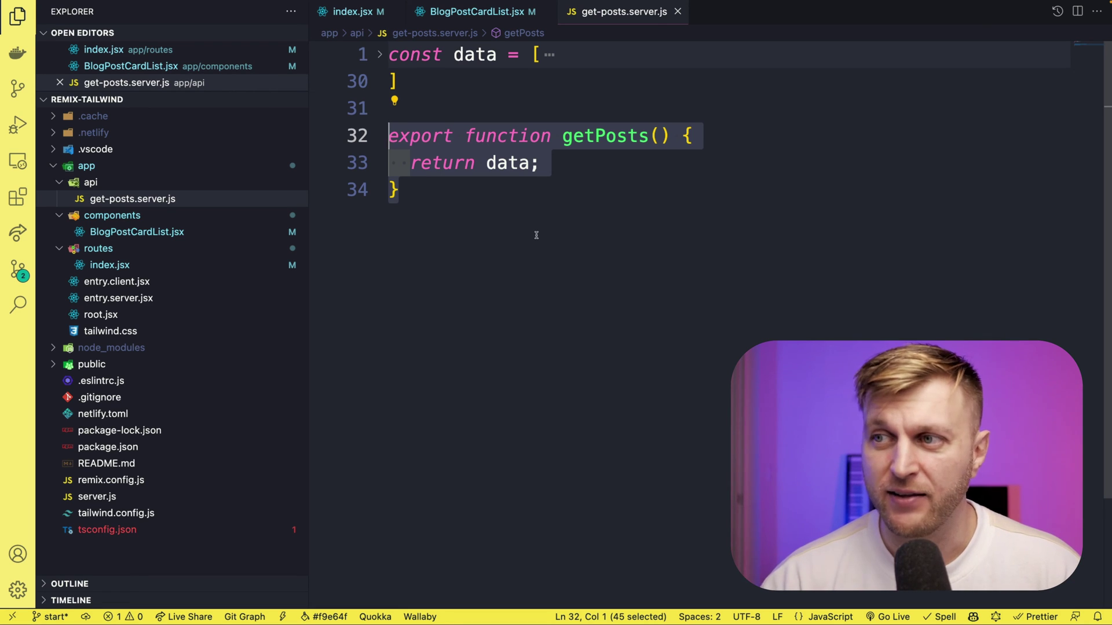
{"action": "left_click", "coordinate": [108, 265]}
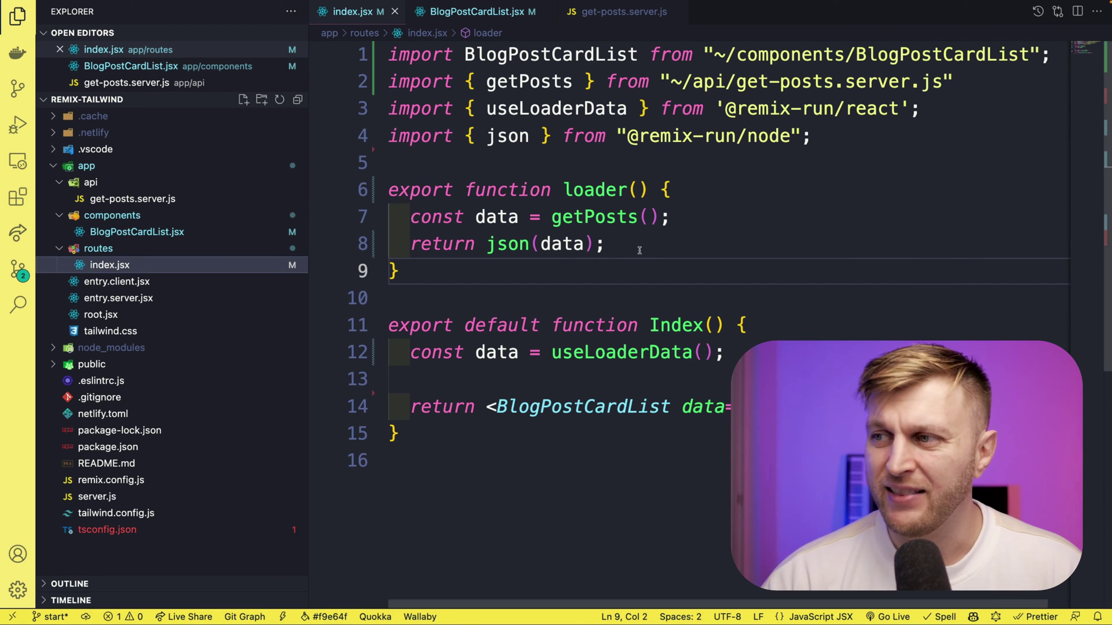
{"action": "left_click_drag", "start_coordinate": [409, 169], "coordinate": [491, 288]}
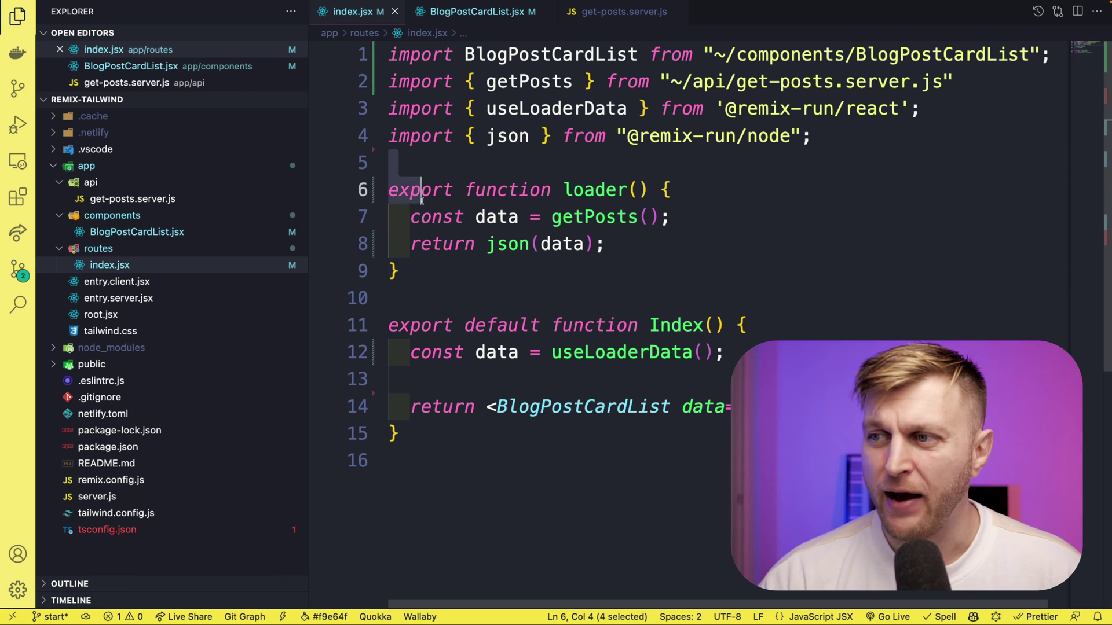
{"action": "left_click", "coordinate": [508, 289]}
{"action": "left_click_drag", "start_coordinate": [400, 217], "coordinate": [619, 217]}
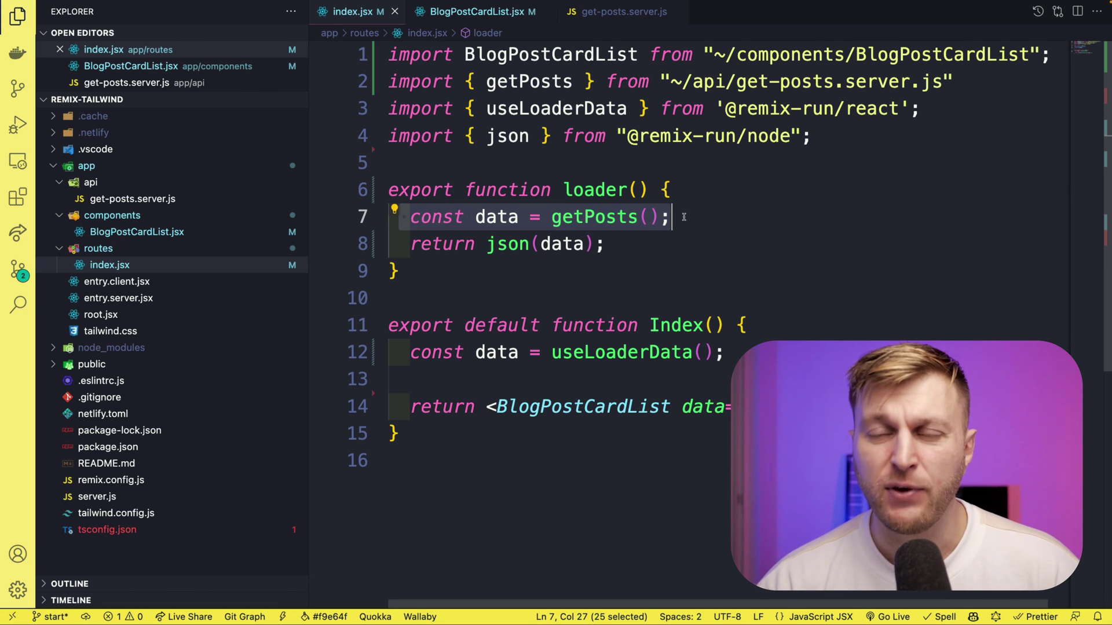
{"action": "left_click", "coordinate": [623, 370]}
{"action": "left_click_drag", "start_coordinate": [551, 352], "coordinate": [639, 352]}
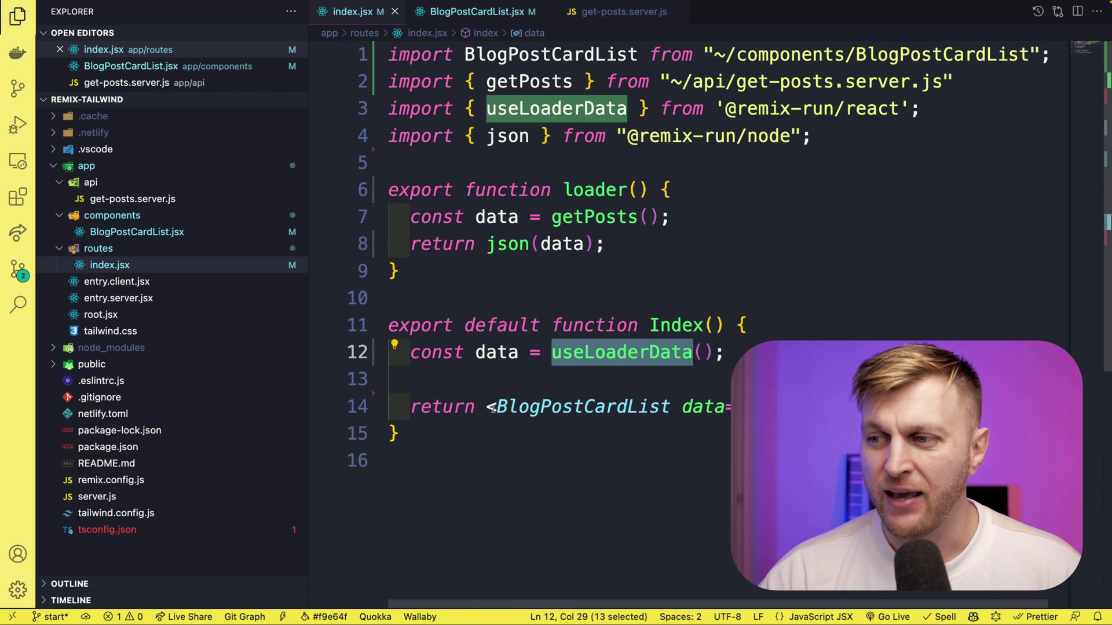
{"action": "left_click_drag", "start_coordinate": [487, 407], "coordinate": [733, 406]}
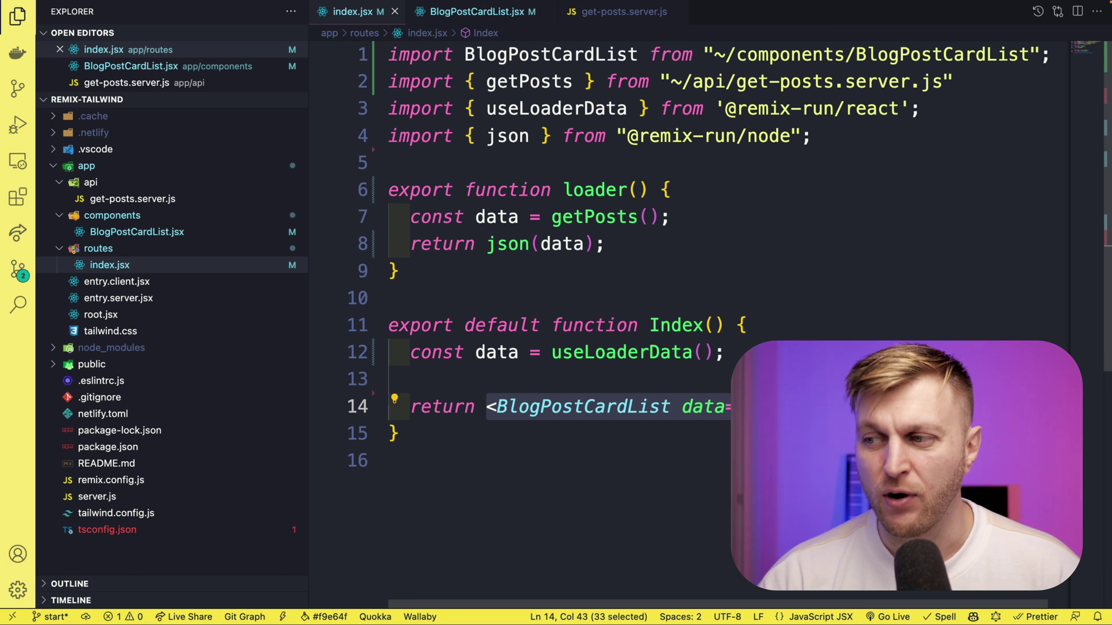